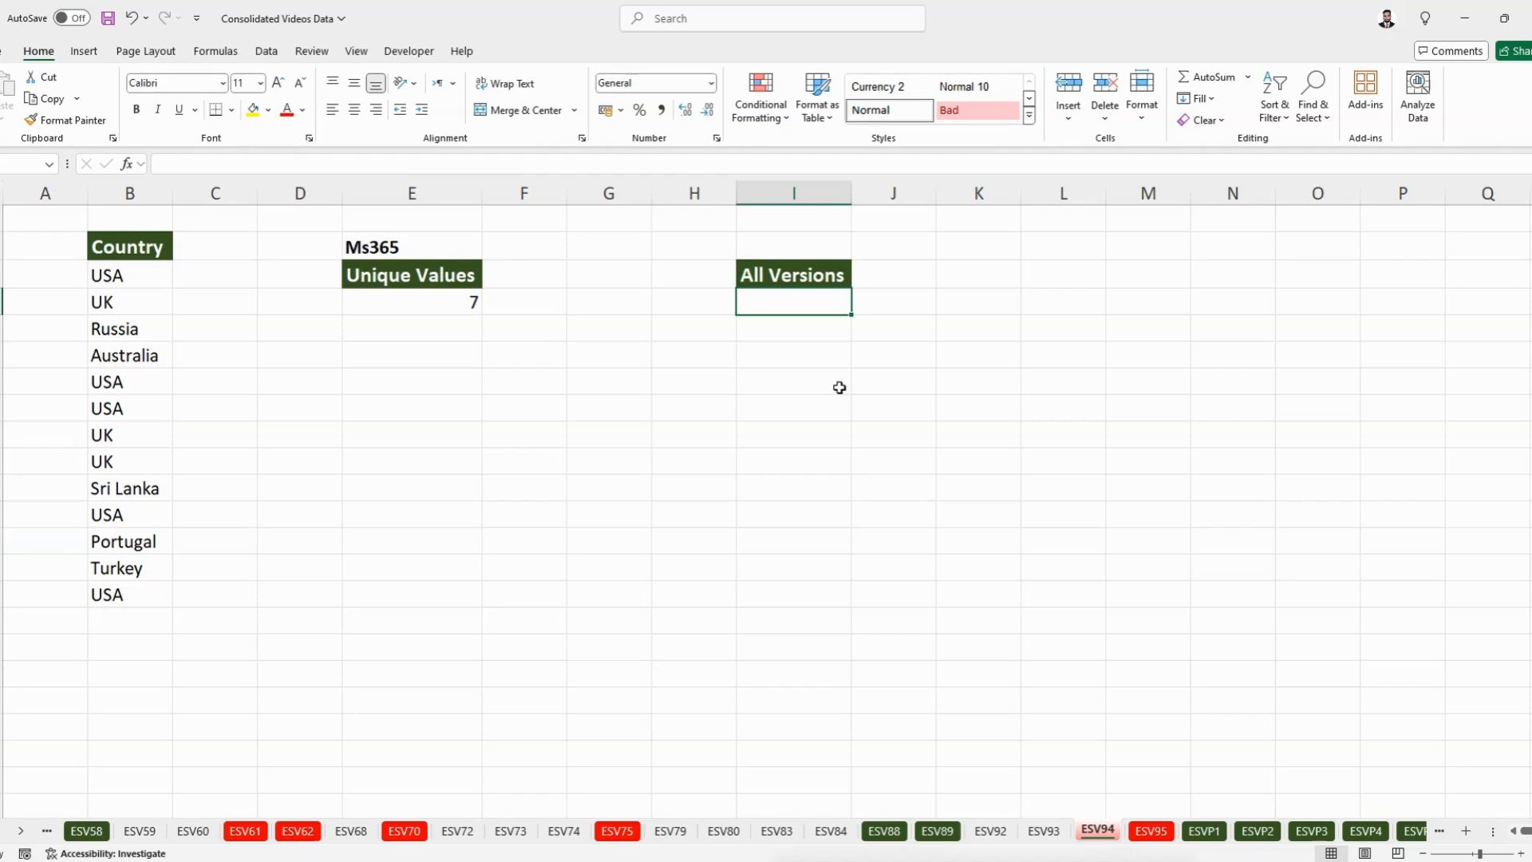
# - Enter the formula =COUNTIF(B3:B15,B3:B15) in cell I4 under the All Versions header
pyautogui.write('=coun')
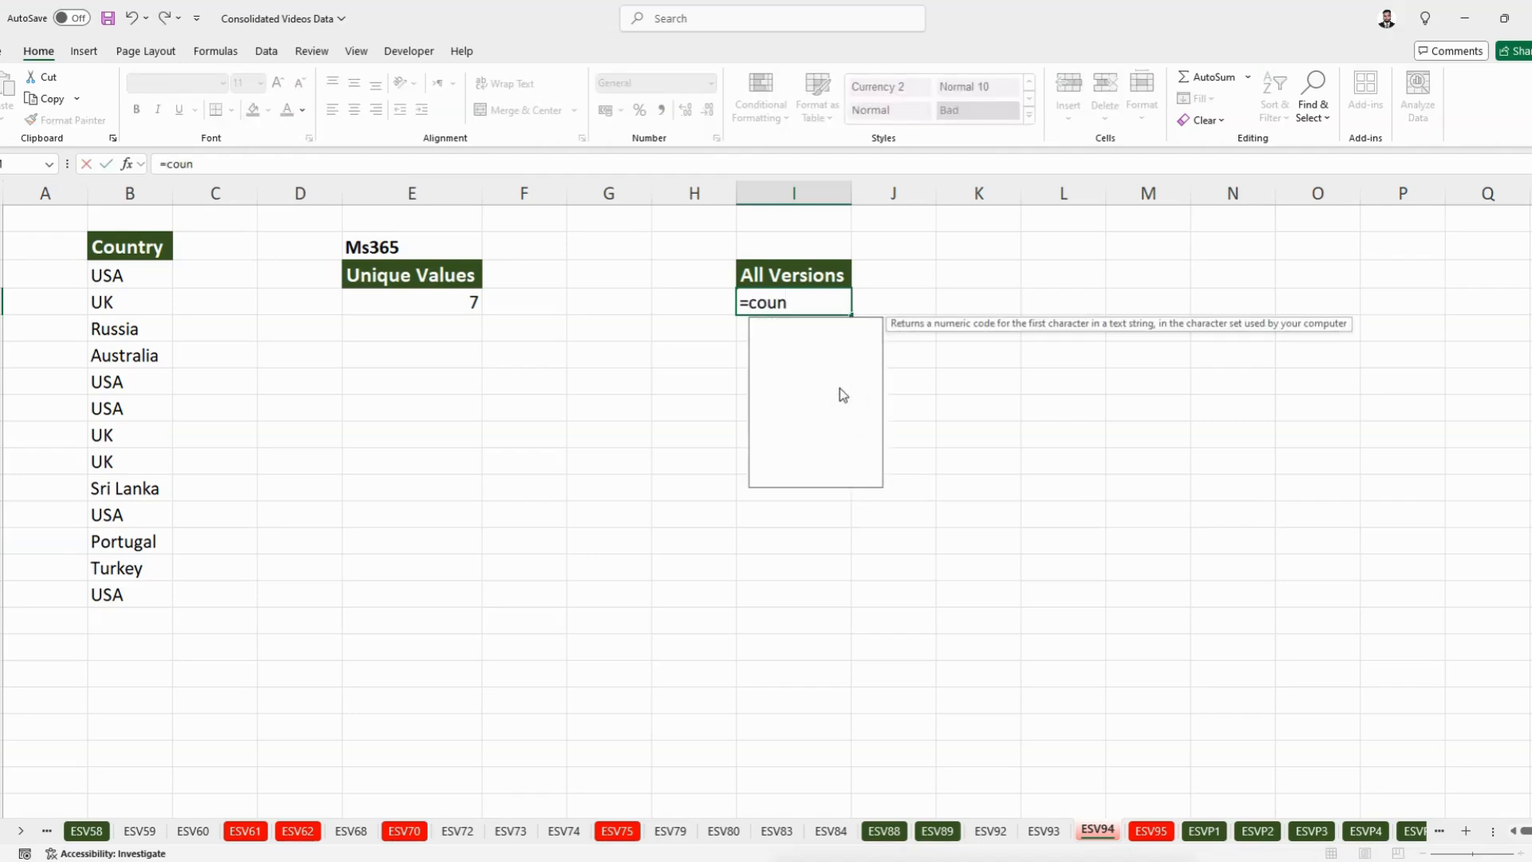
pyautogui.write('tif')
pyautogui.press('Tab')
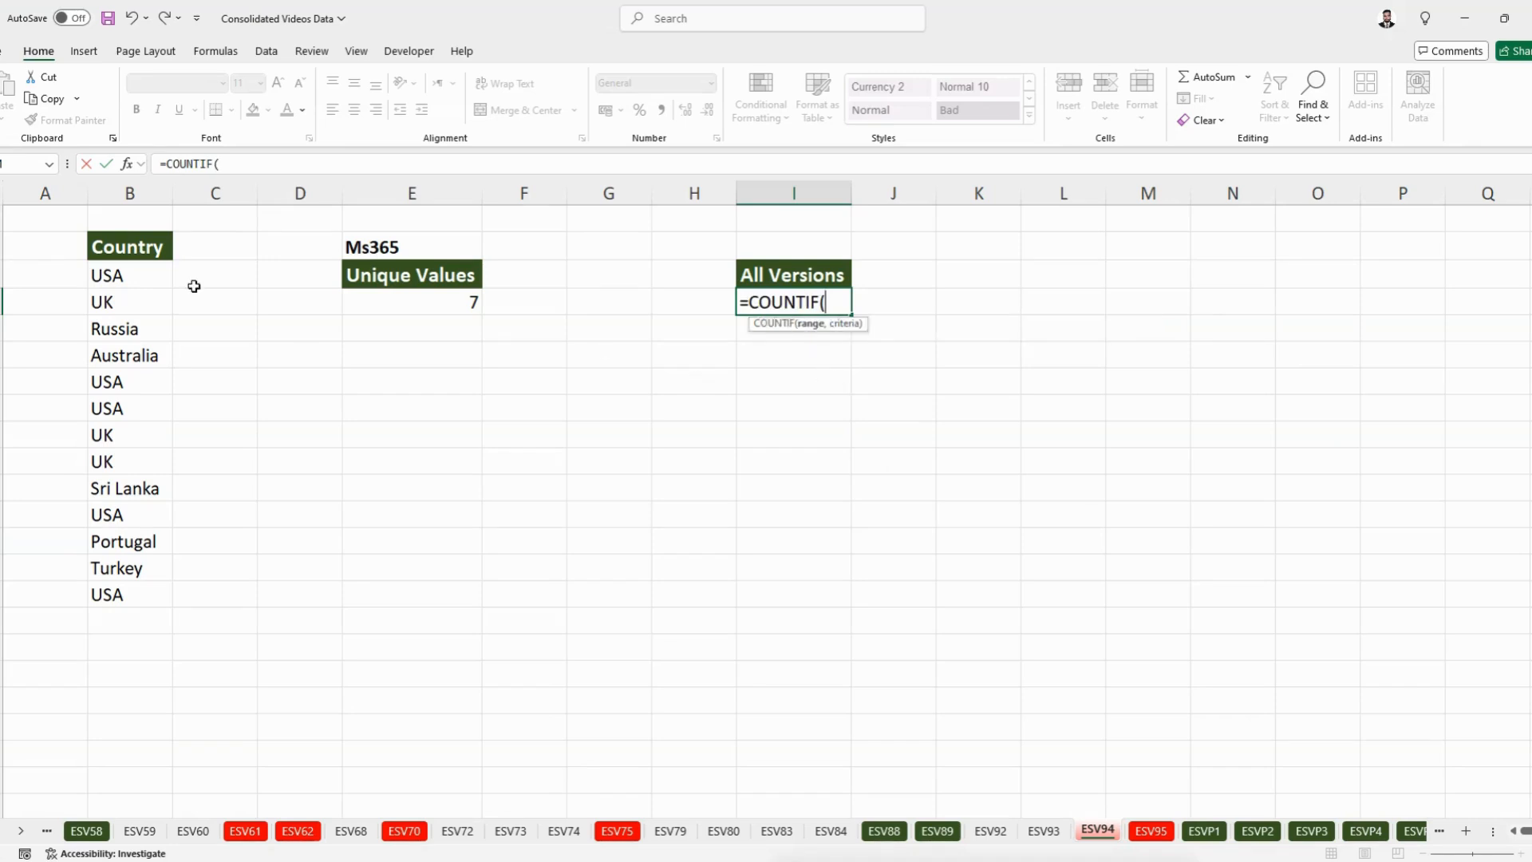
pyautogui.moveTo(124, 273); pyautogui.dragTo(134, 595)
pyautogui.write(',')
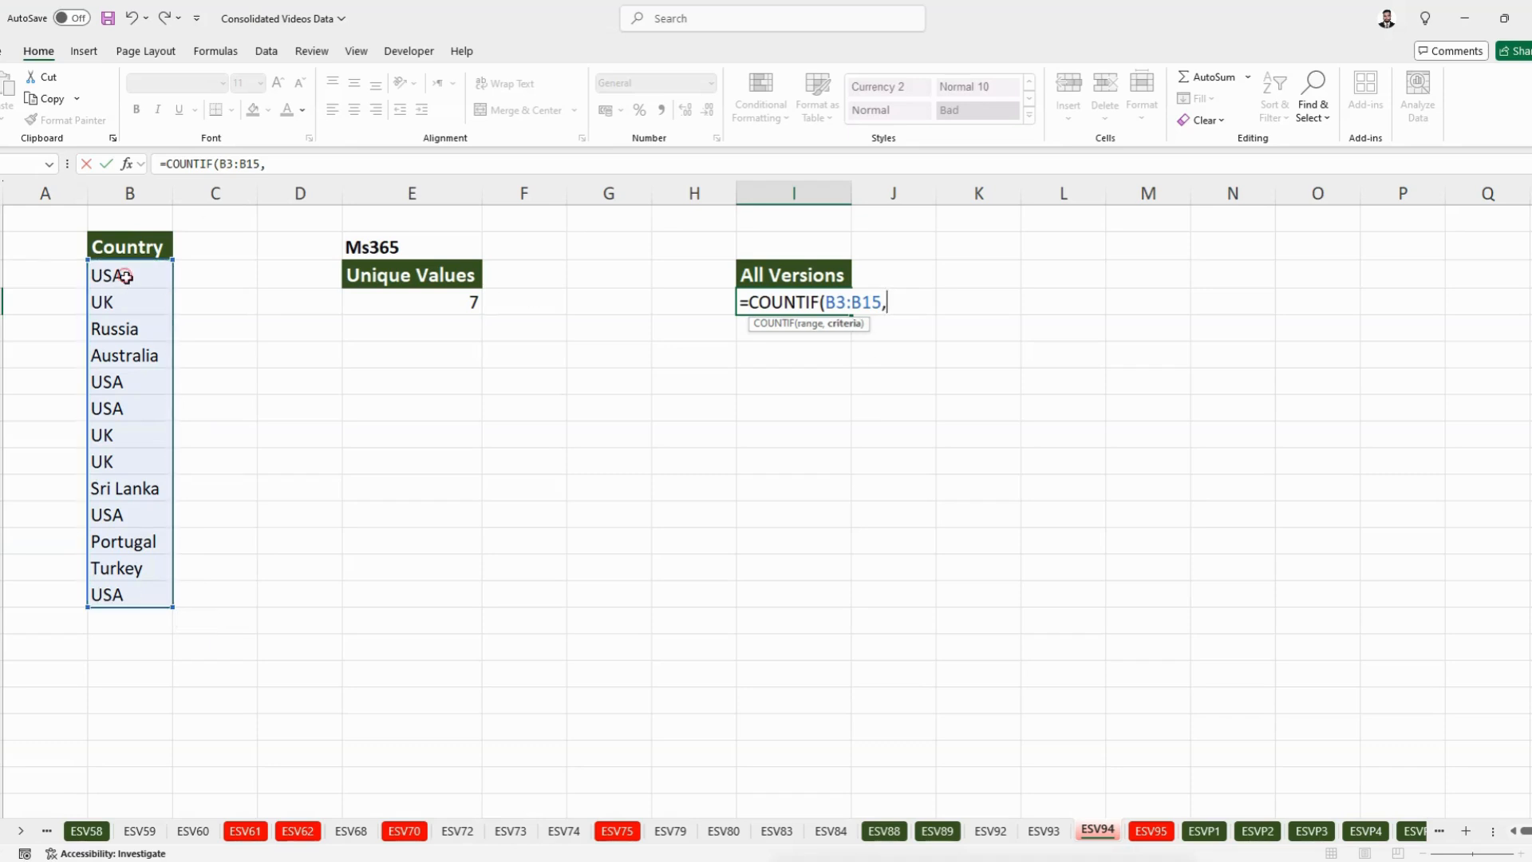
pyautogui.moveTo(126, 276); pyautogui.dragTo(121, 594)
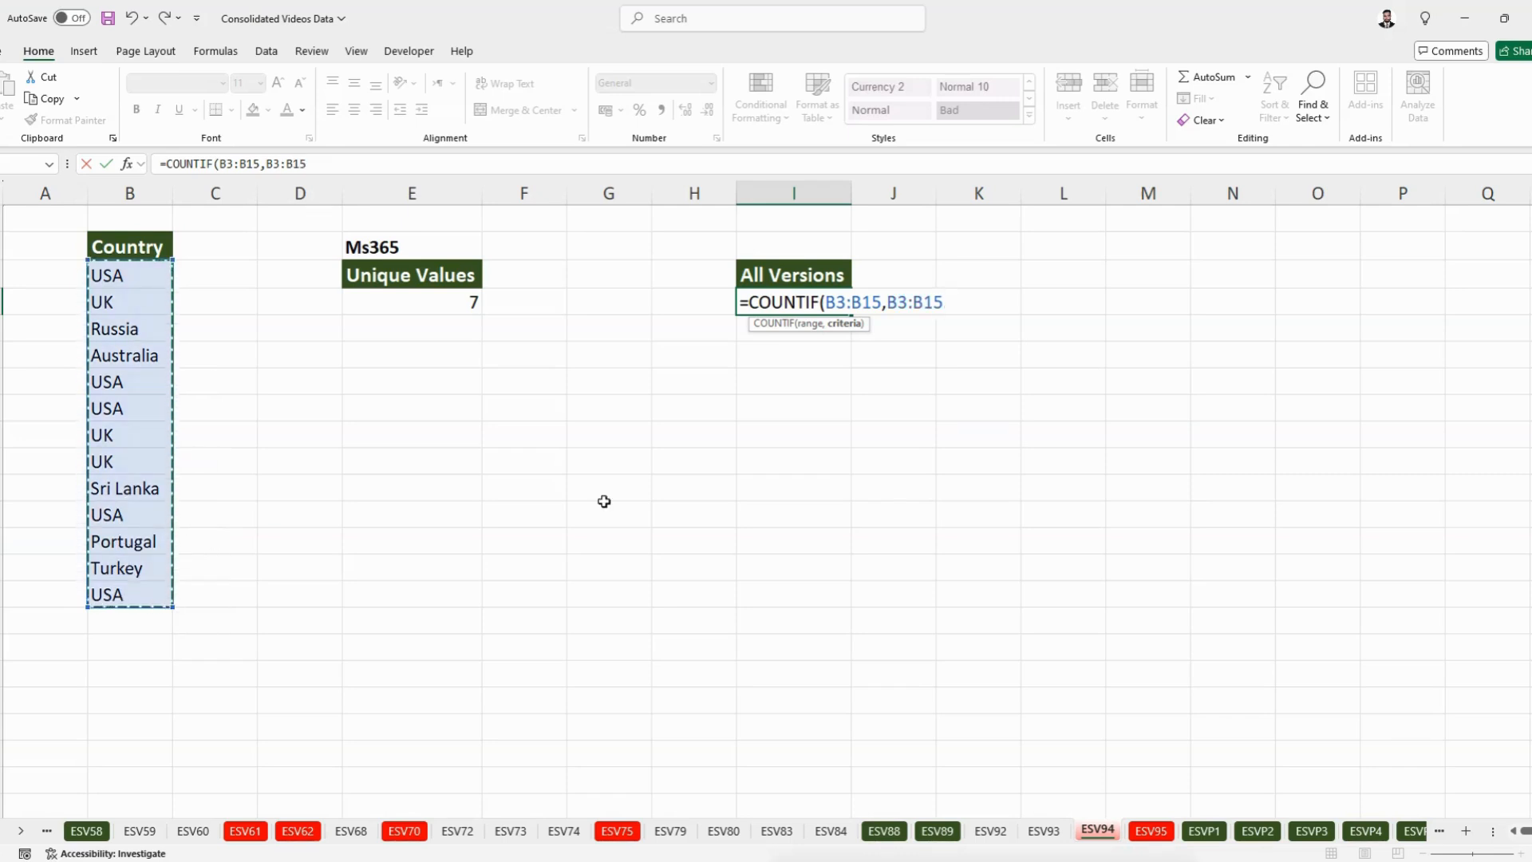
pyautogui.press('Return')
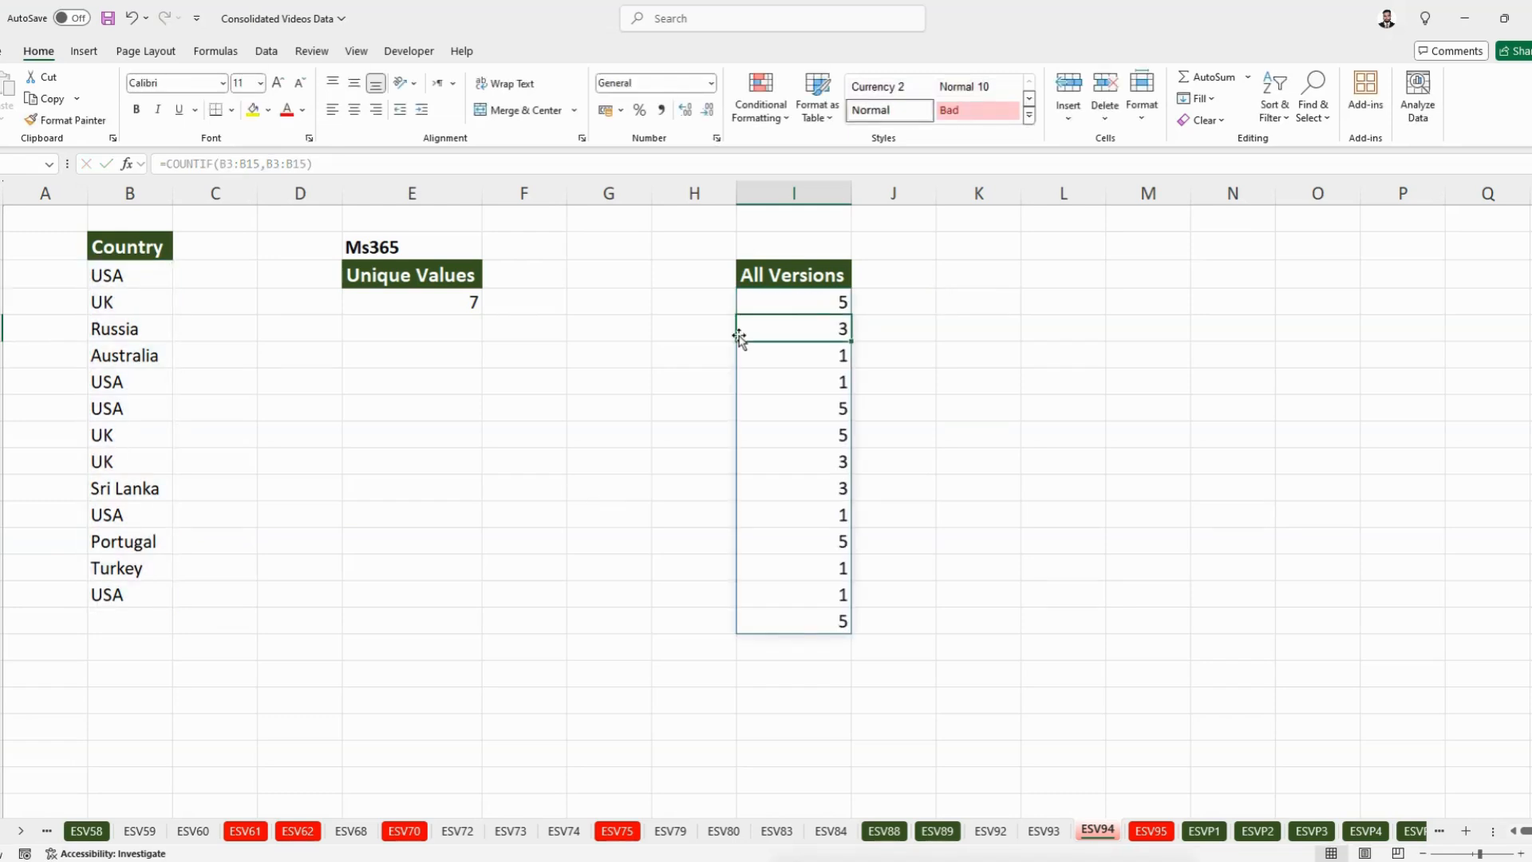
# - Change the All Versions formula to divide 1 by the counts: =1/COUNTIF(B3:B15,B3:B15)
pyautogui.click(793, 305)
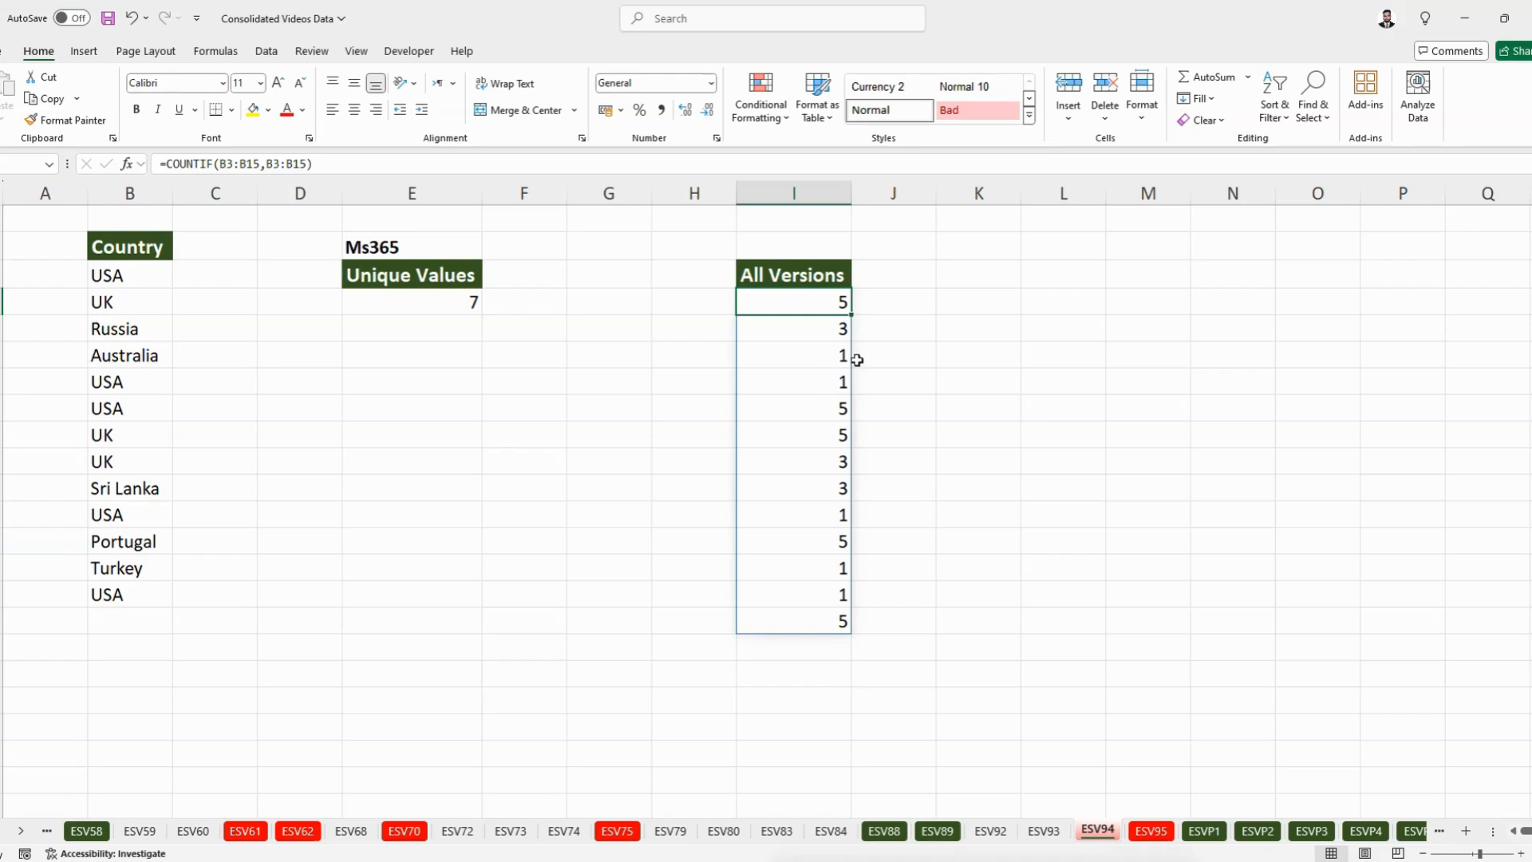
pyautogui.click(167, 165)
pyautogui.write('1')
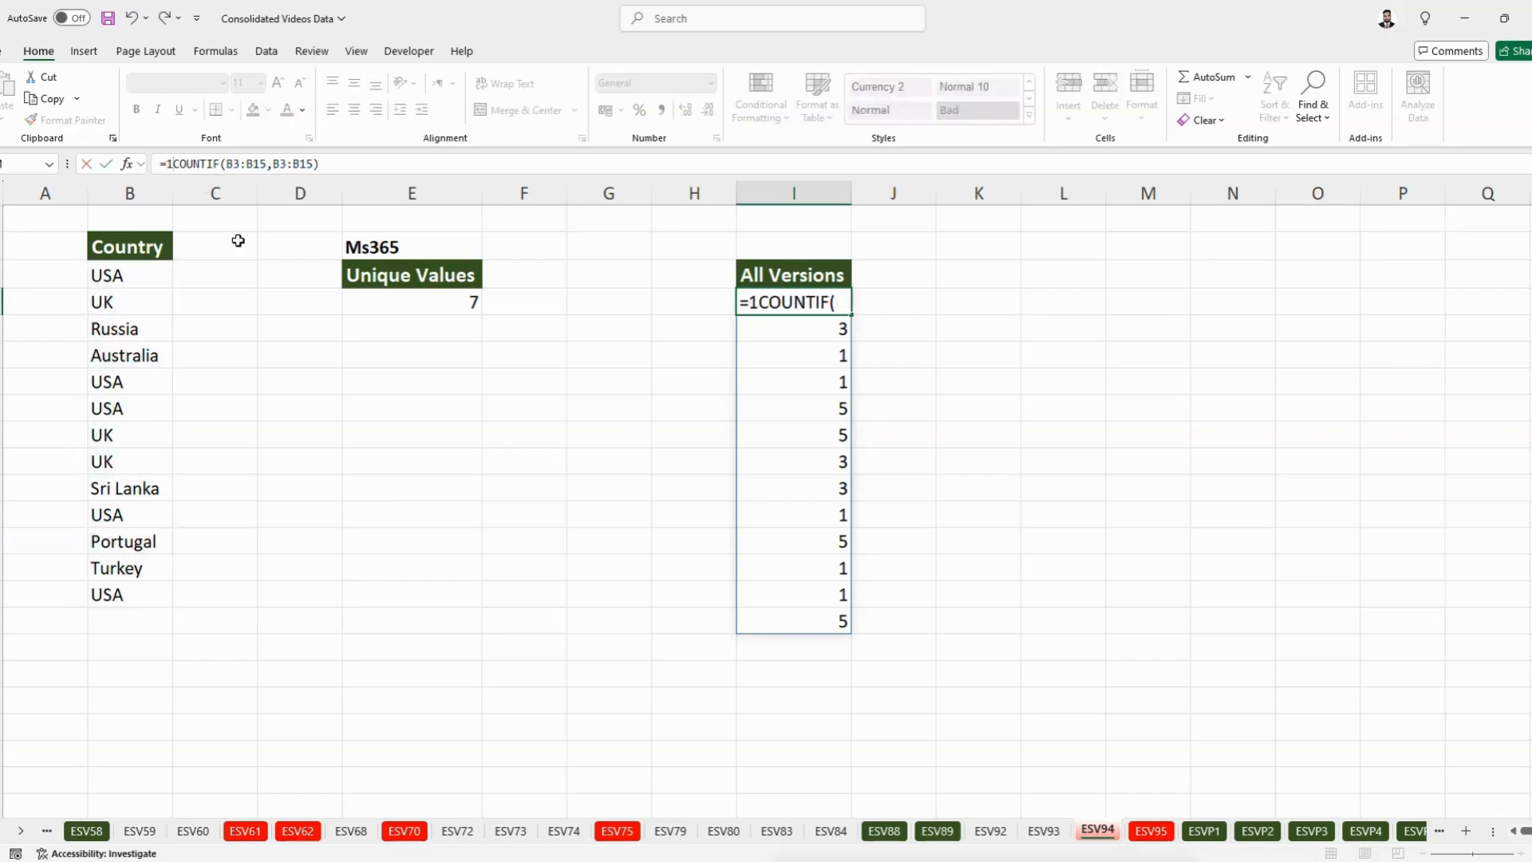
pyautogui.write('/')
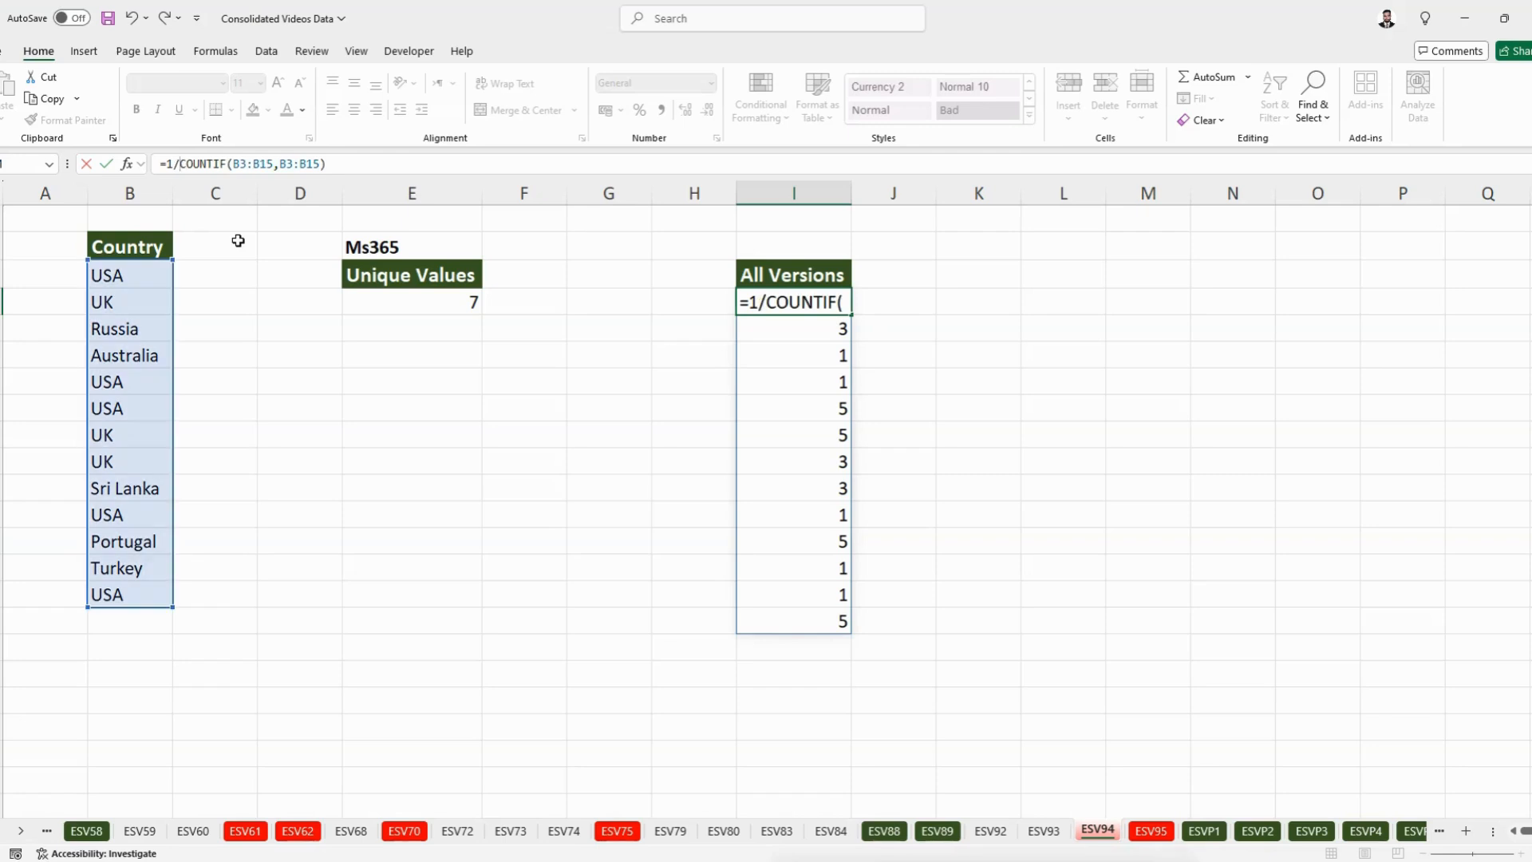
pyautogui.press('Return')
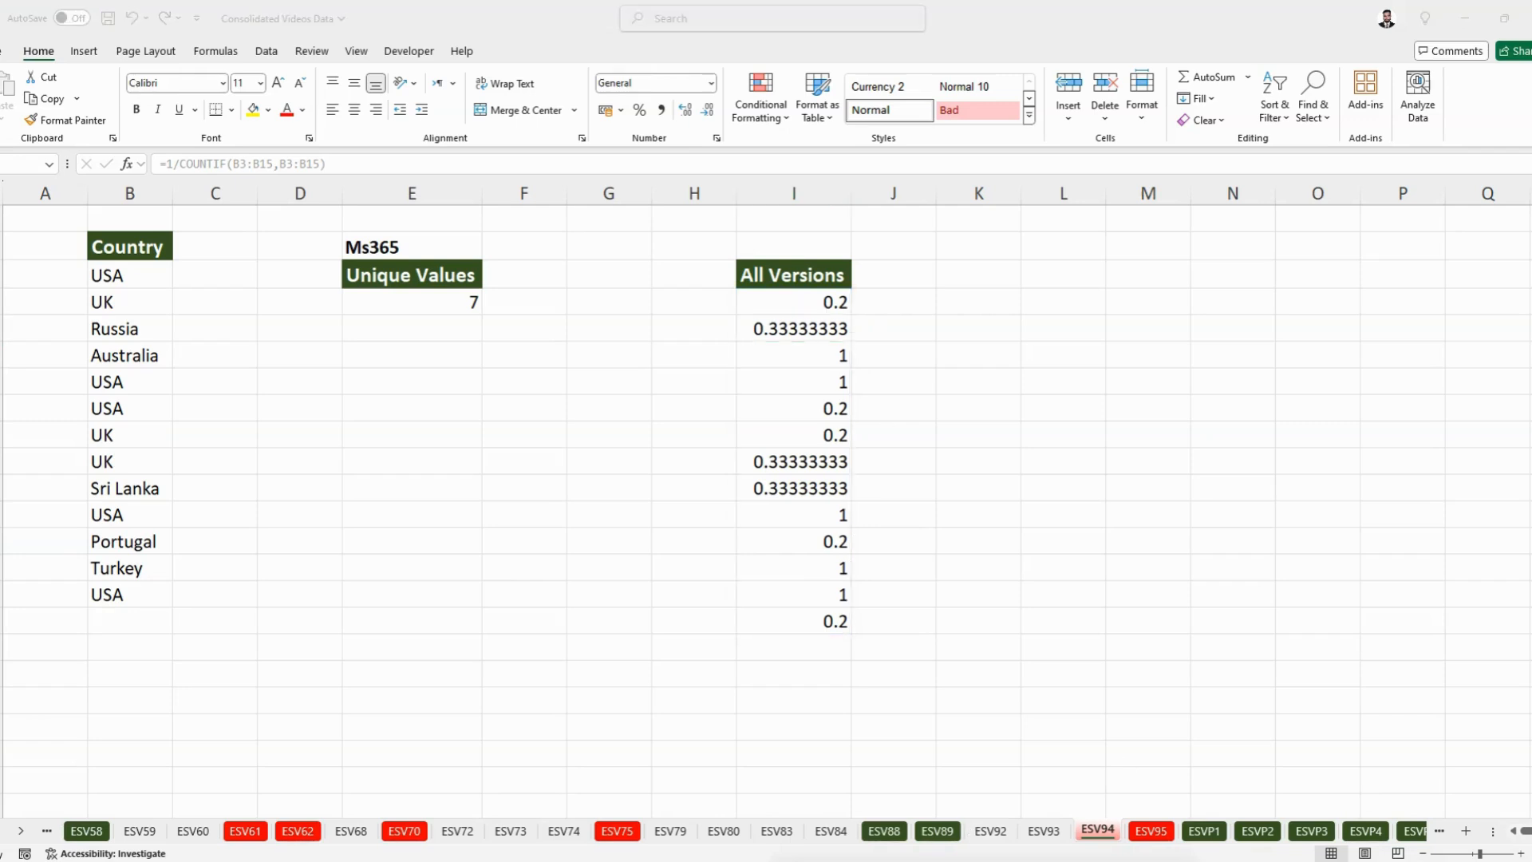
# - Wrap the All Versions formula in SUMPRODUCT so it reads =SUMPRODUCT(1/COUNTIF(B3:B15,B3:B15))
pyautogui.click(793, 303)
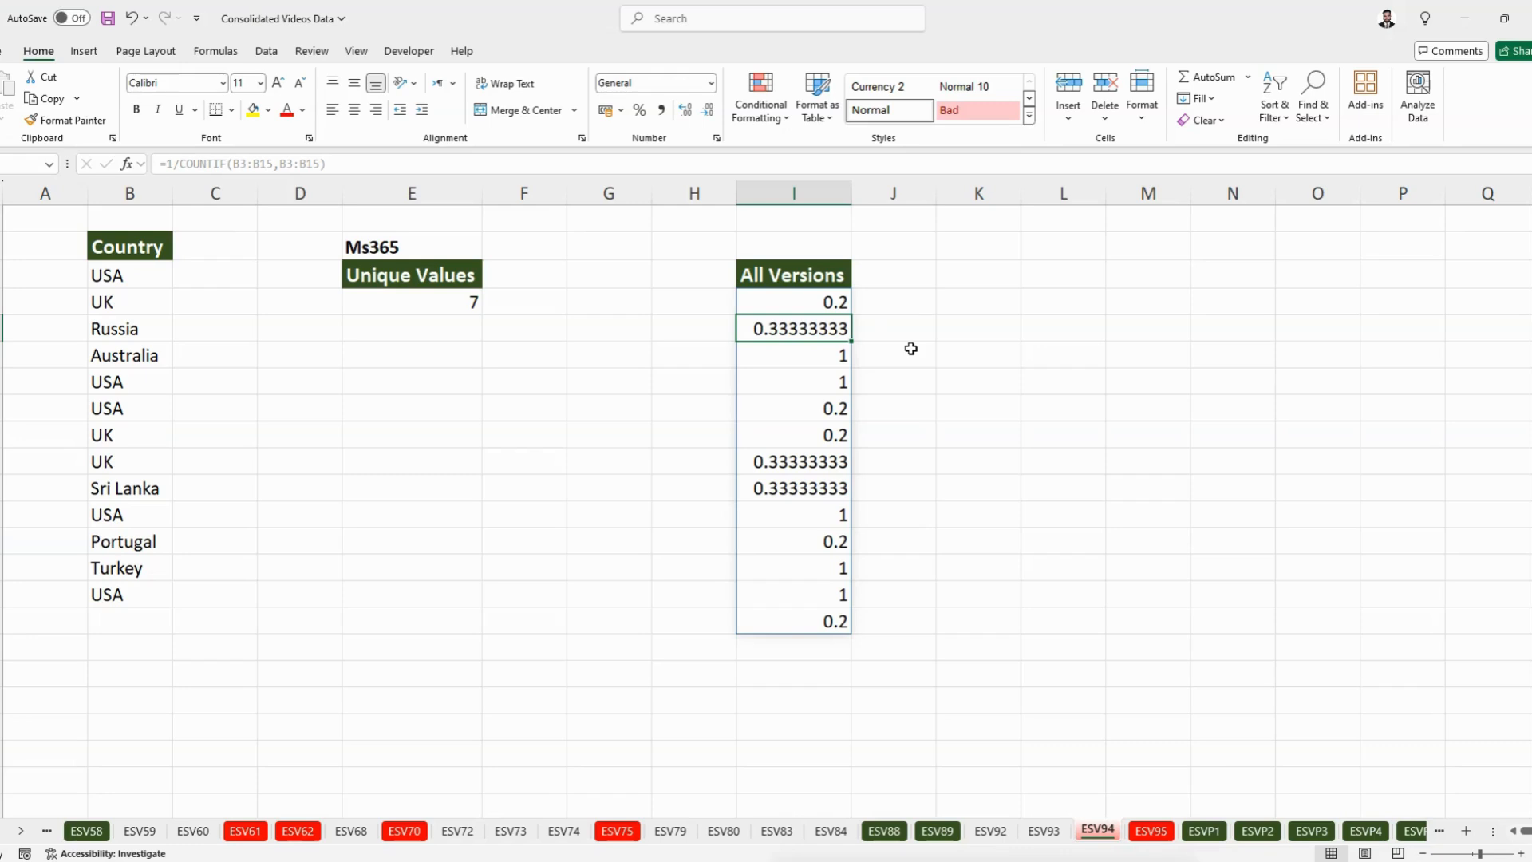
pyautogui.click(790, 302)
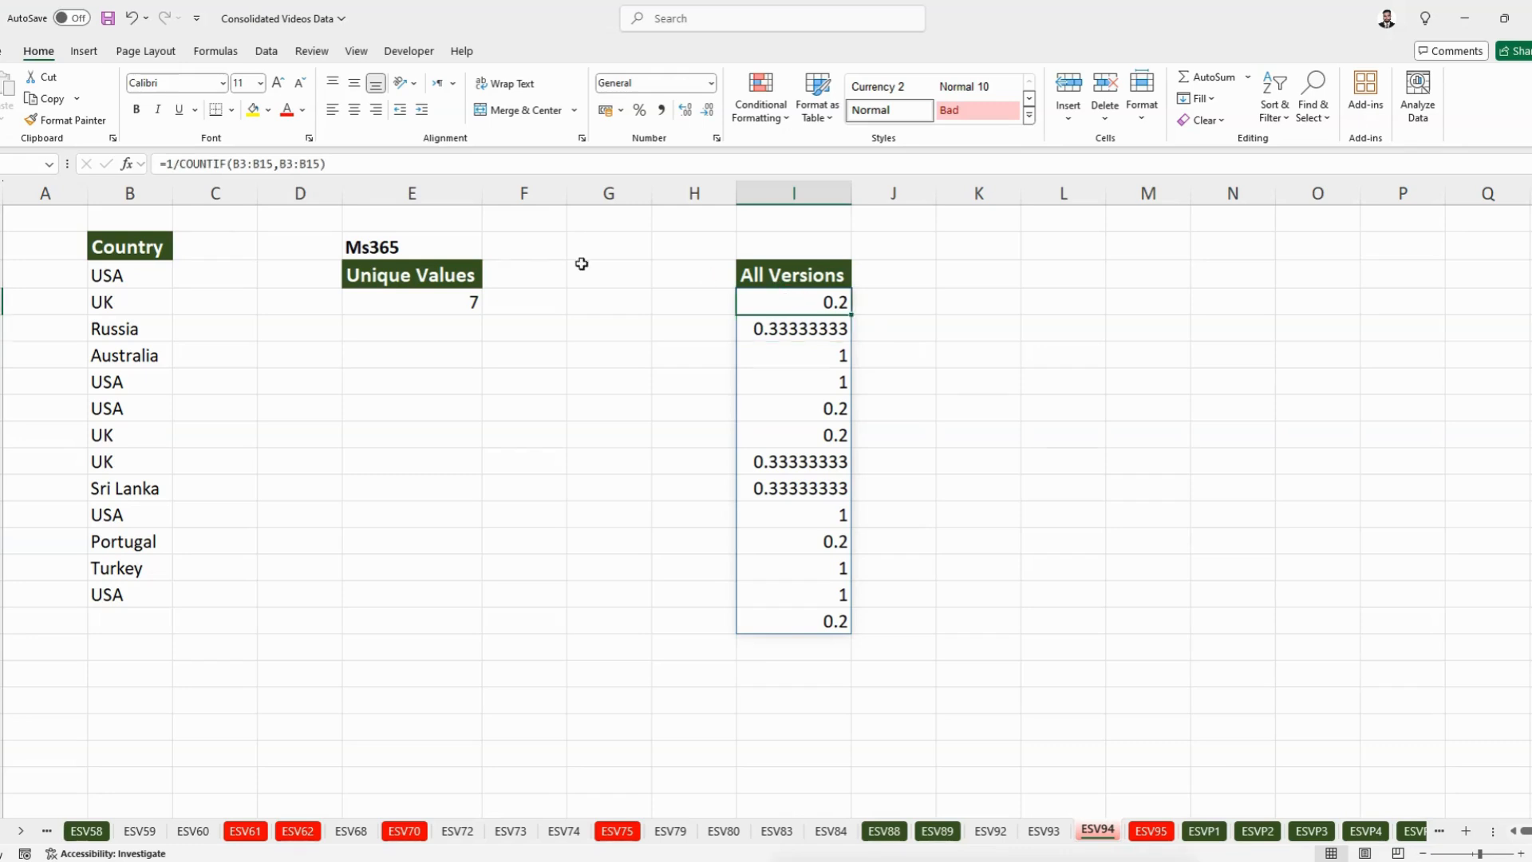
pyautogui.click(169, 163)
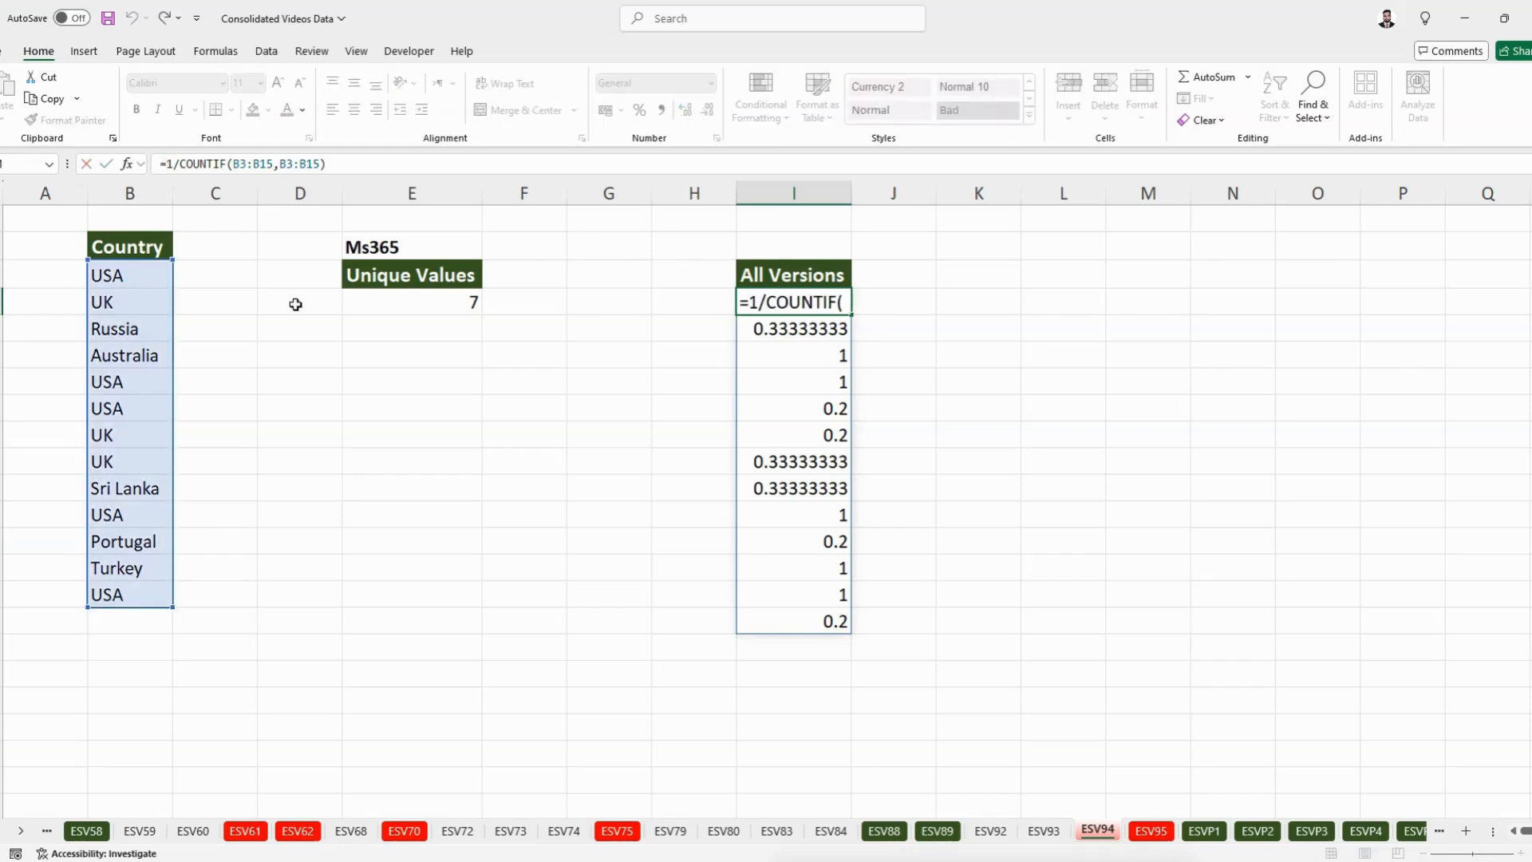
pyautogui.write('sum')
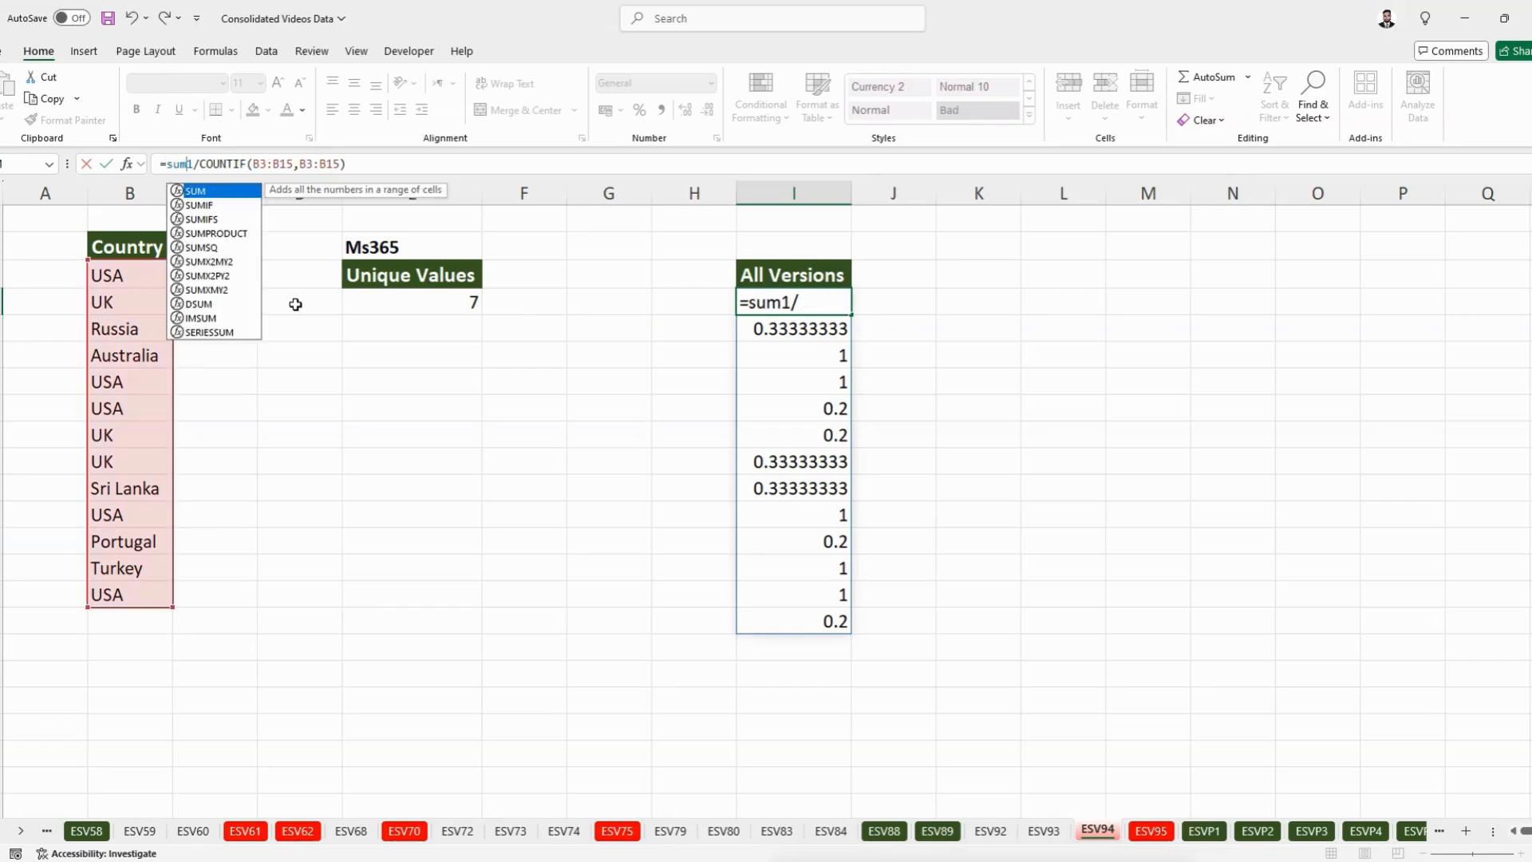
pyautogui.write('pro')
pyautogui.press('Tab')
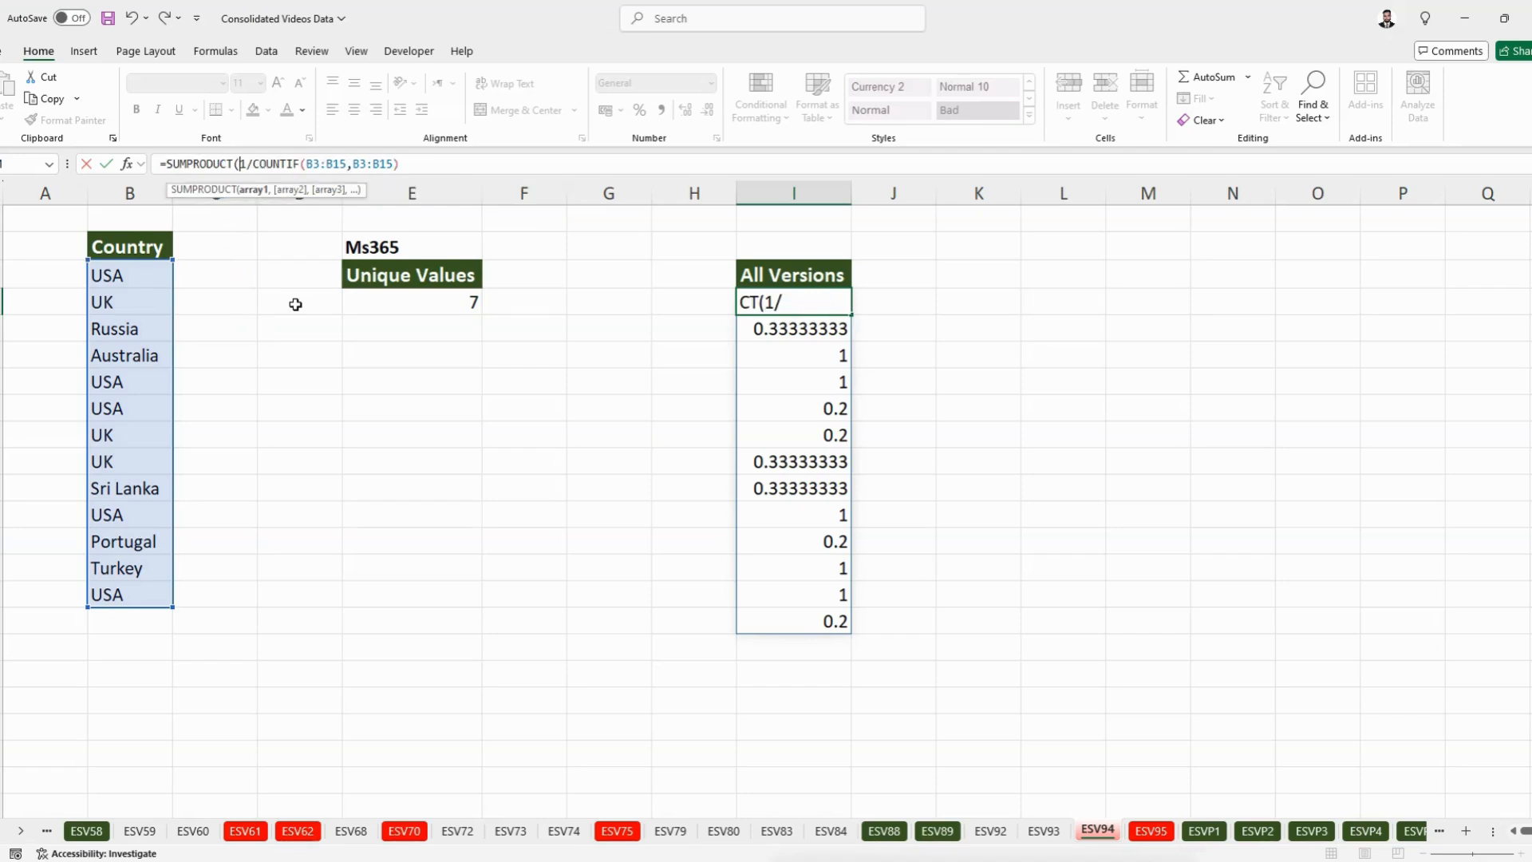
pyautogui.click(407, 162)
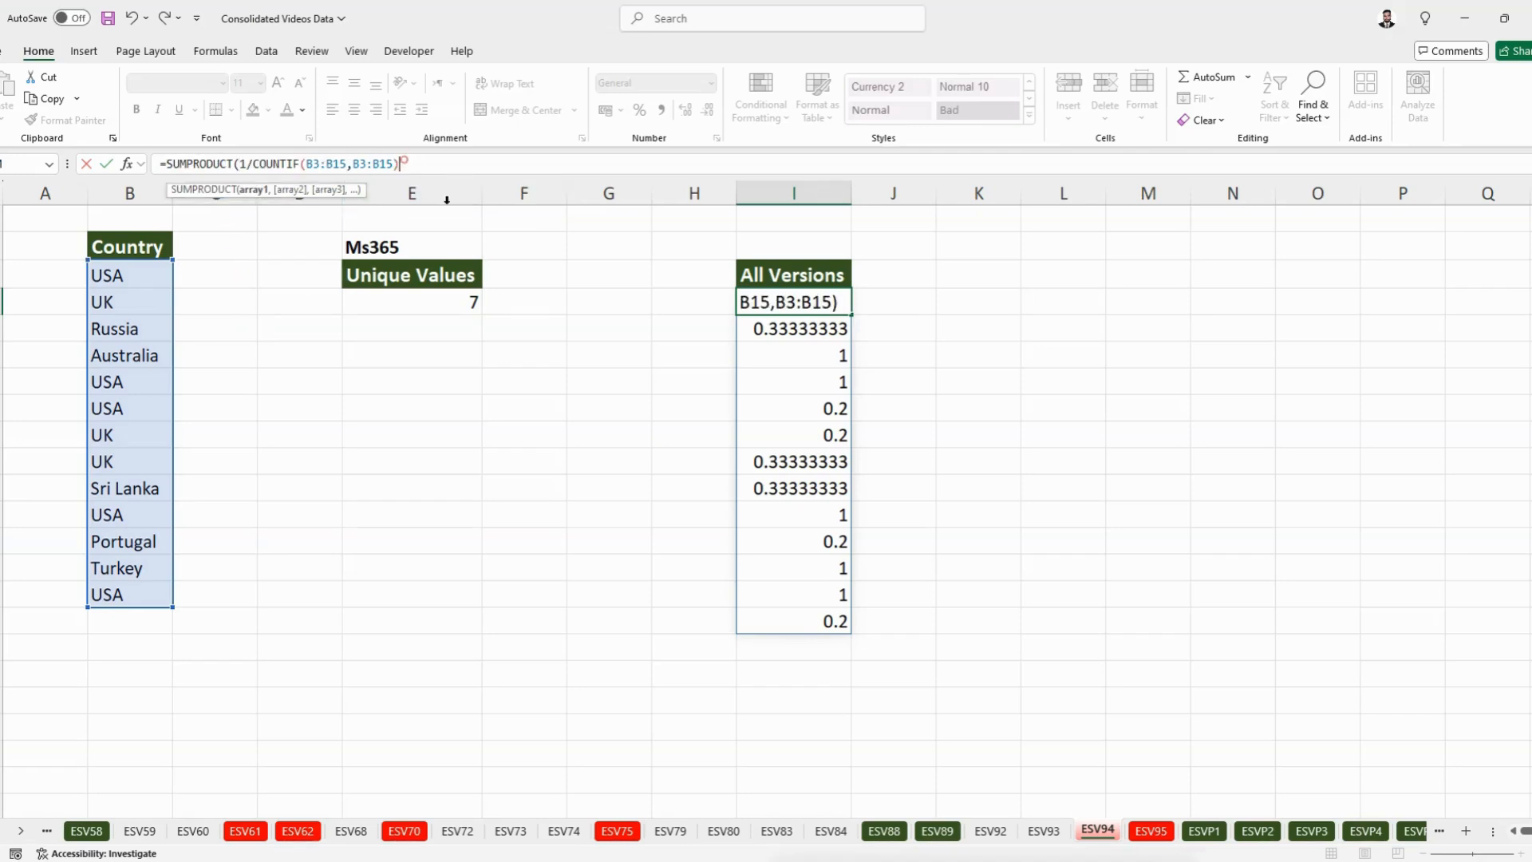
pyautogui.write(')')
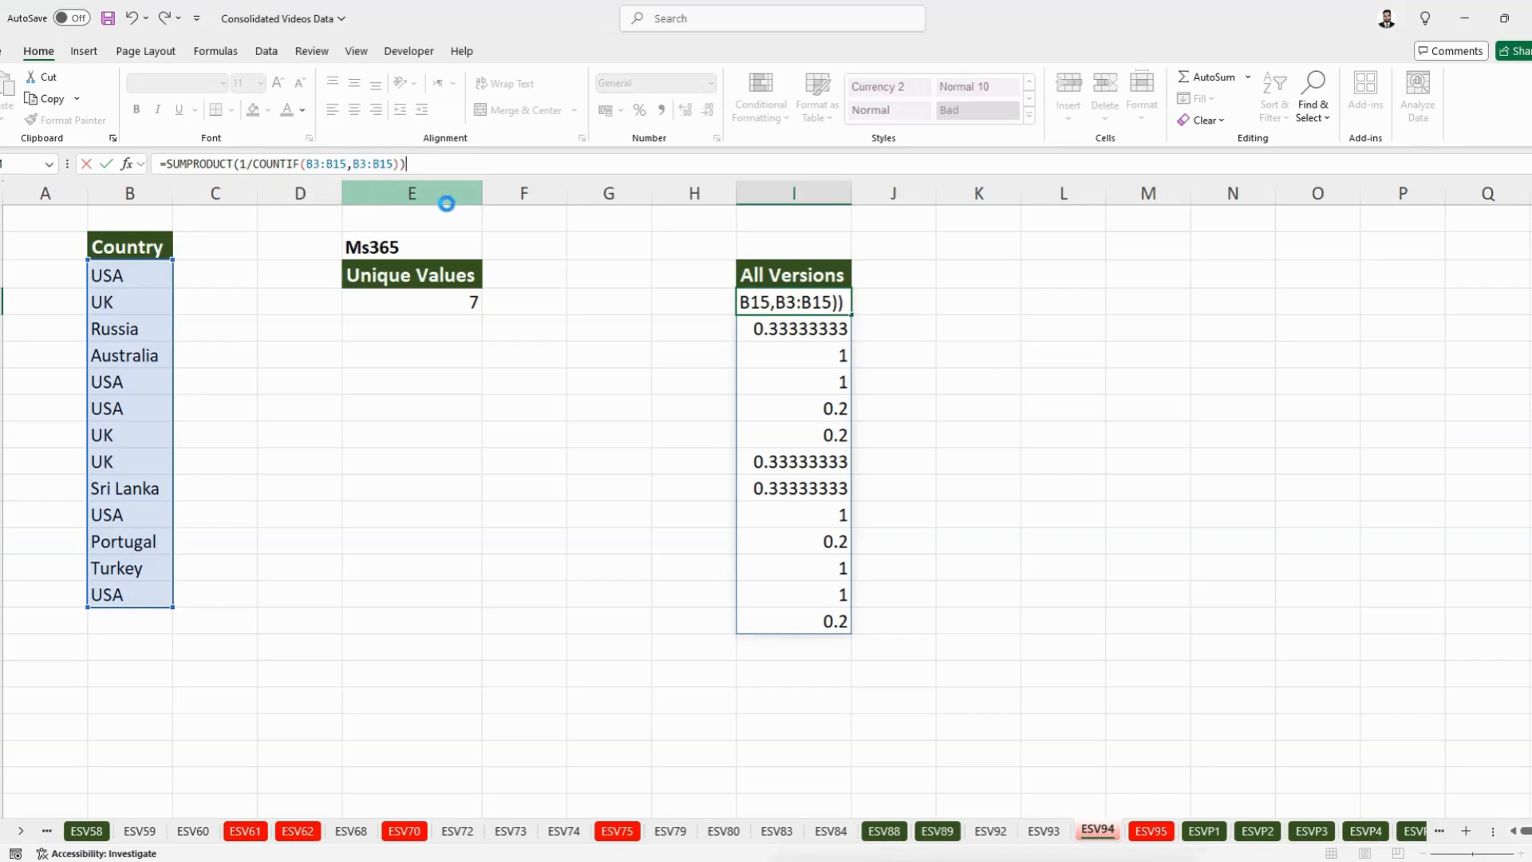
pyautogui.press('Return')
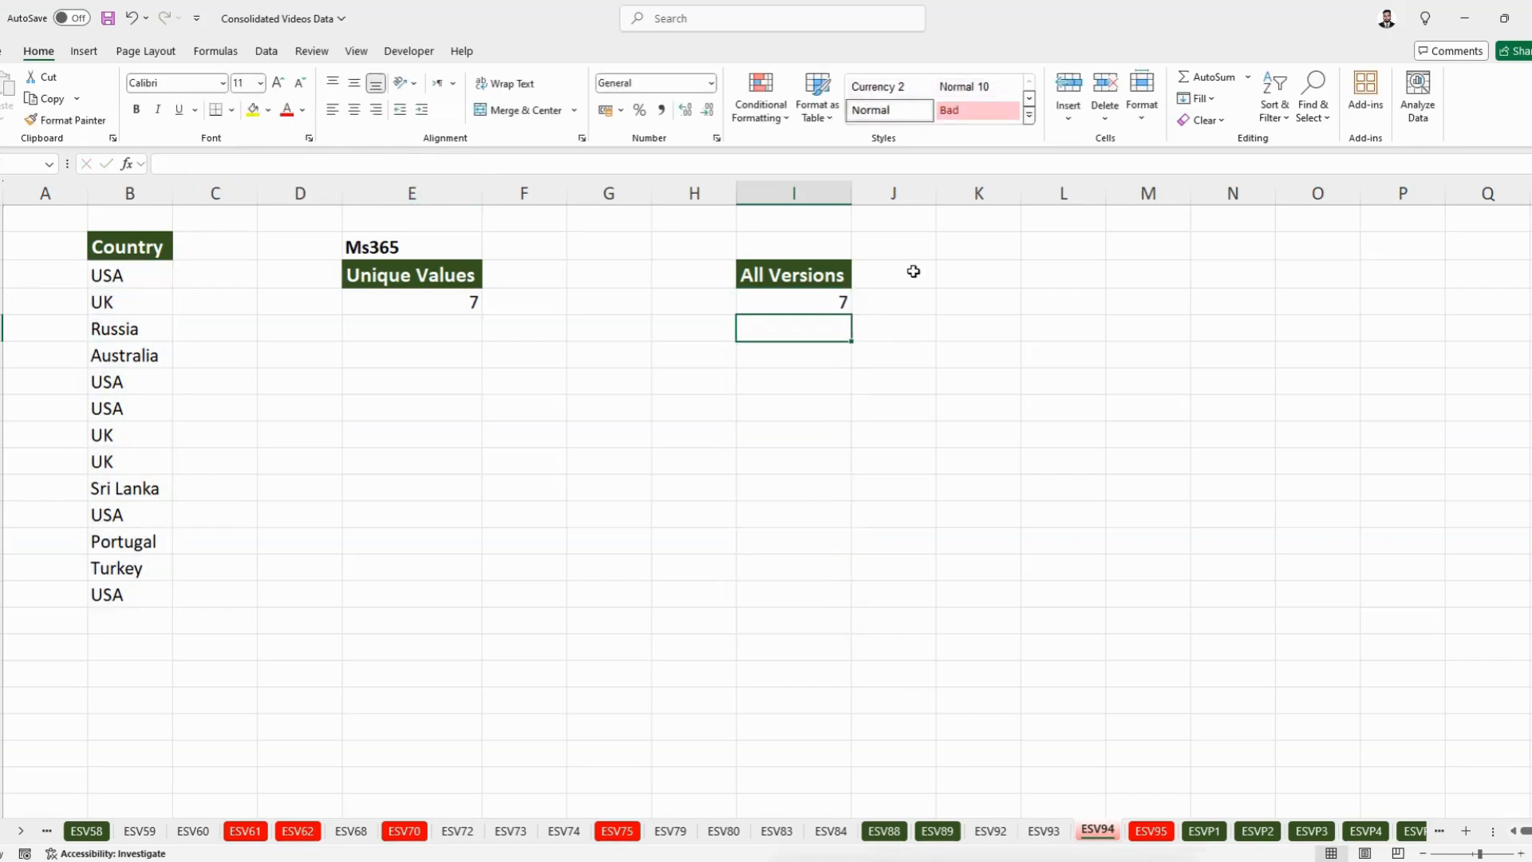
pyautogui.click(785, 300)
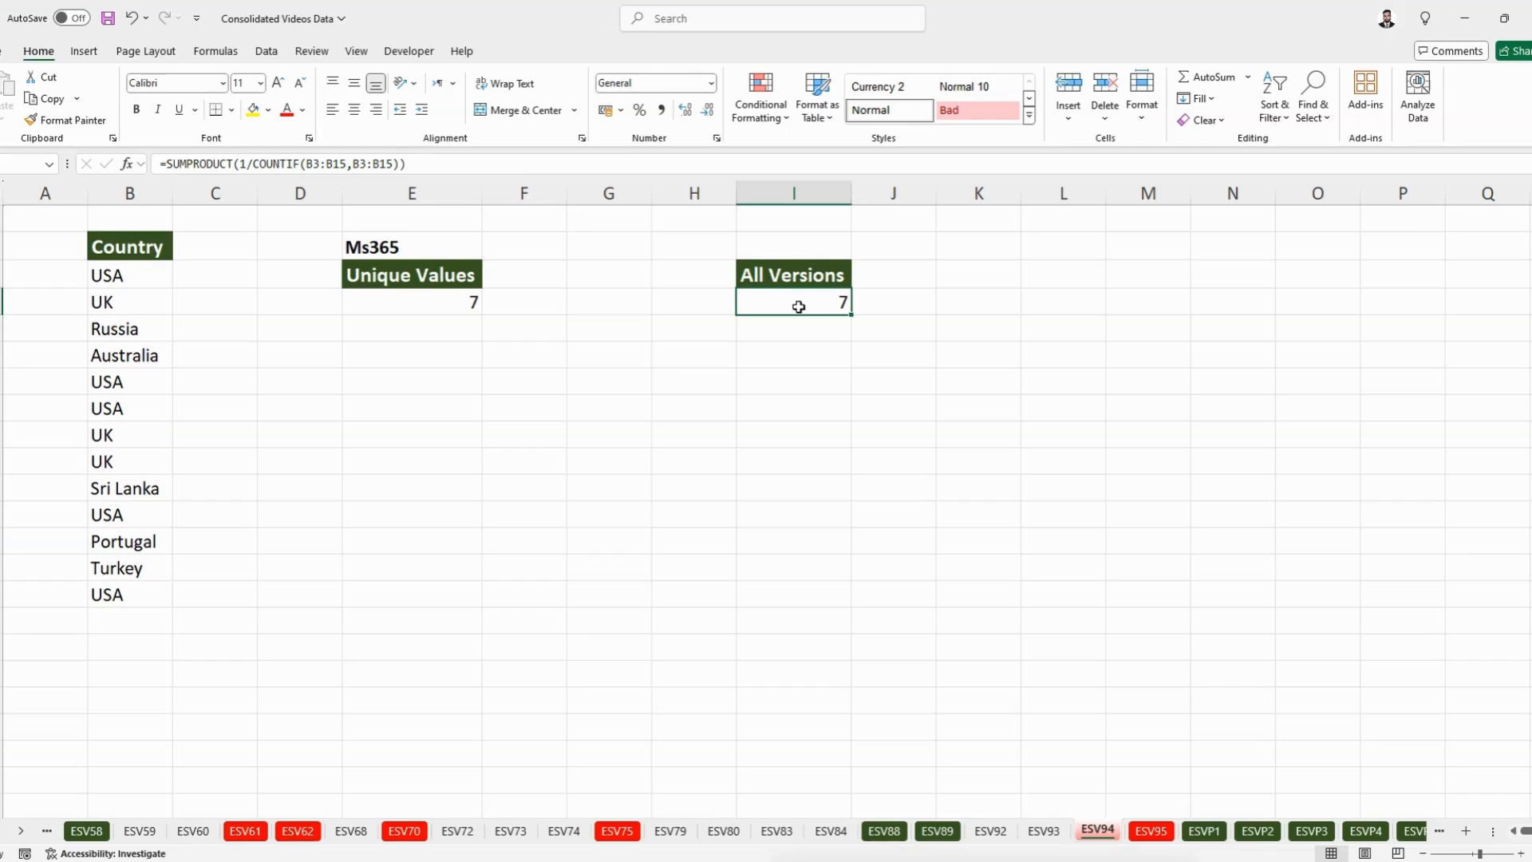
pyautogui.click(775, 403)
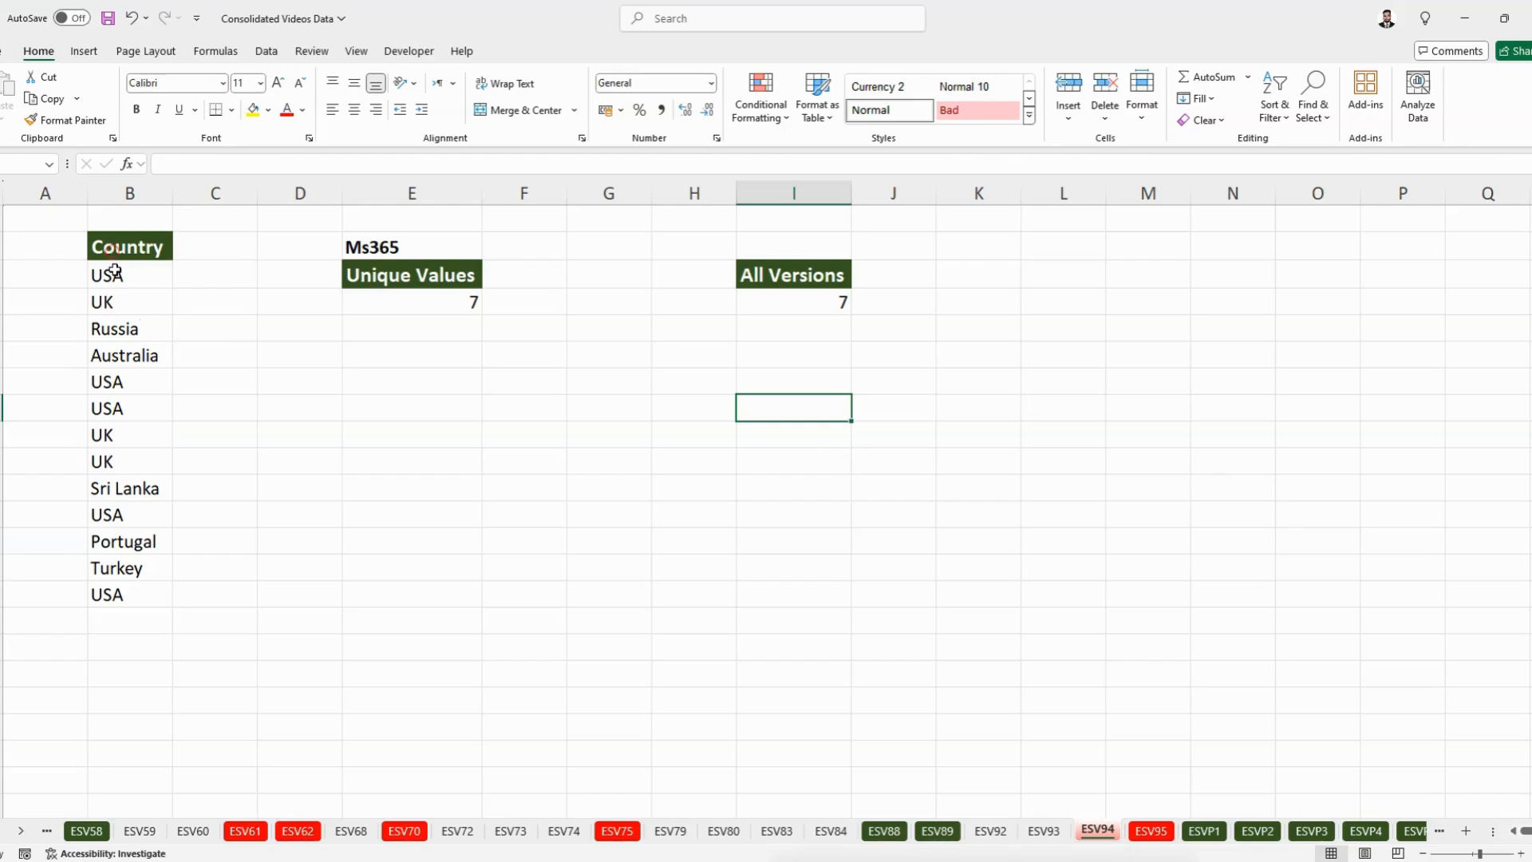
# - Copy the Country list with its header from B2:B15 and paste it starting at cell G6
pyautogui.moveTo(116, 255); pyautogui.dragTo(124, 591)
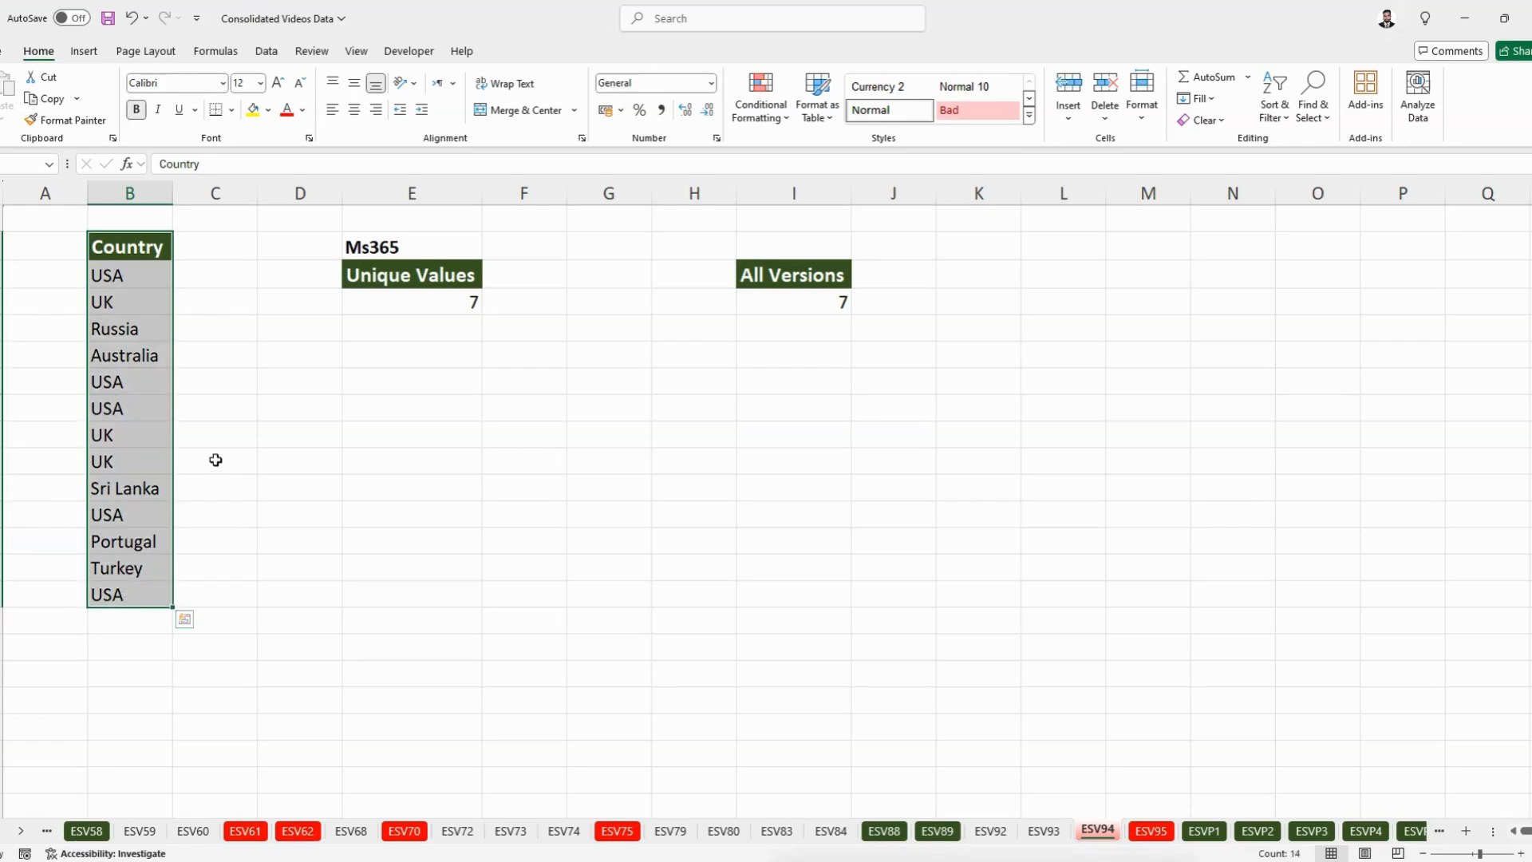
pyautogui.hotkey('ctrl', 'c')
pyautogui.hotkey('ctrl', 'q')
pyautogui.click(603, 352)
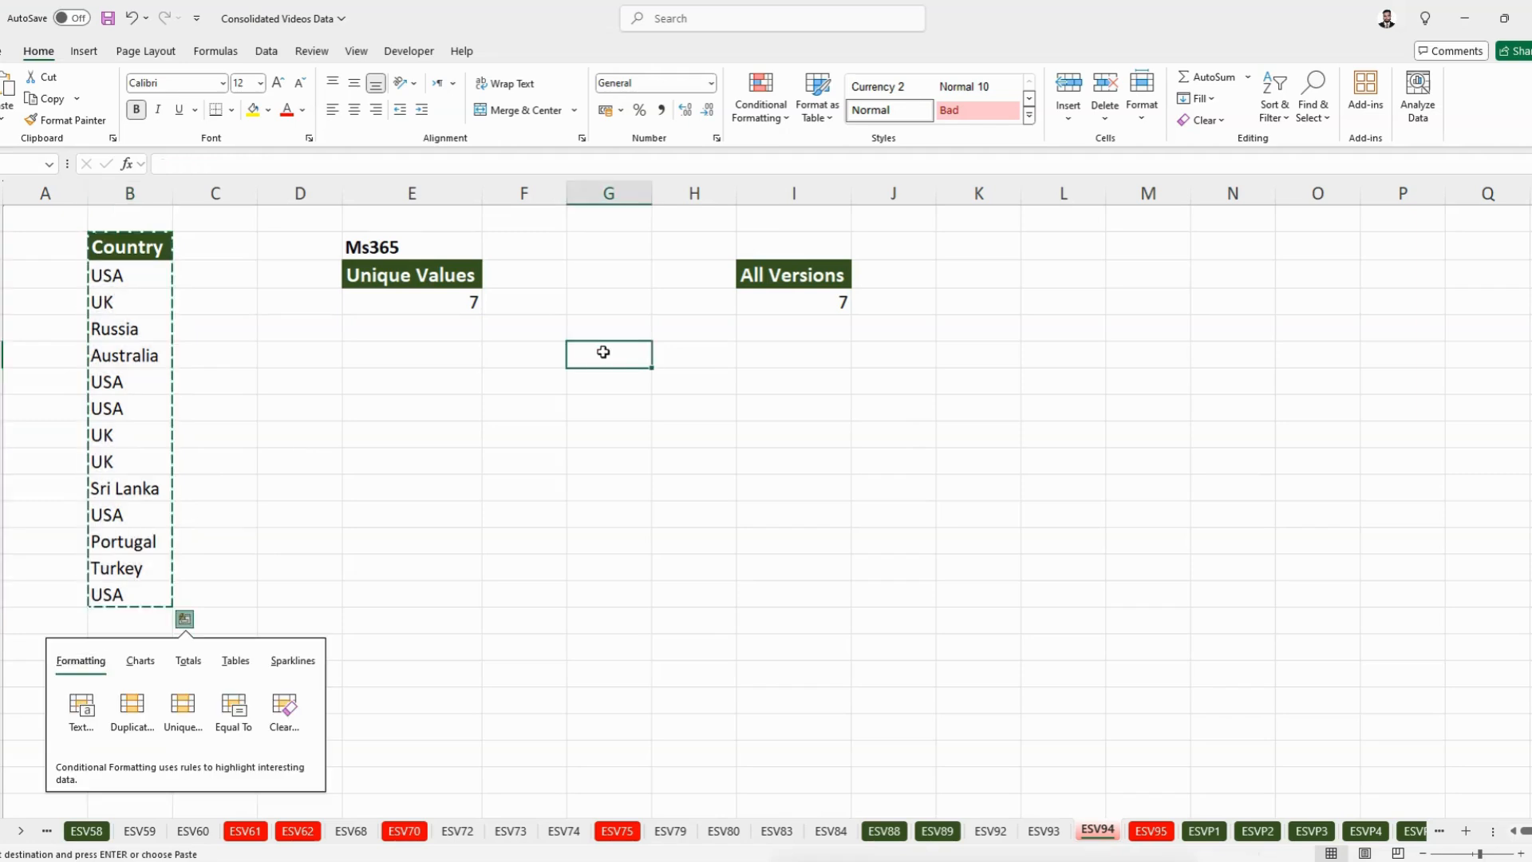
pyautogui.hotkey('ctrl', 'v')
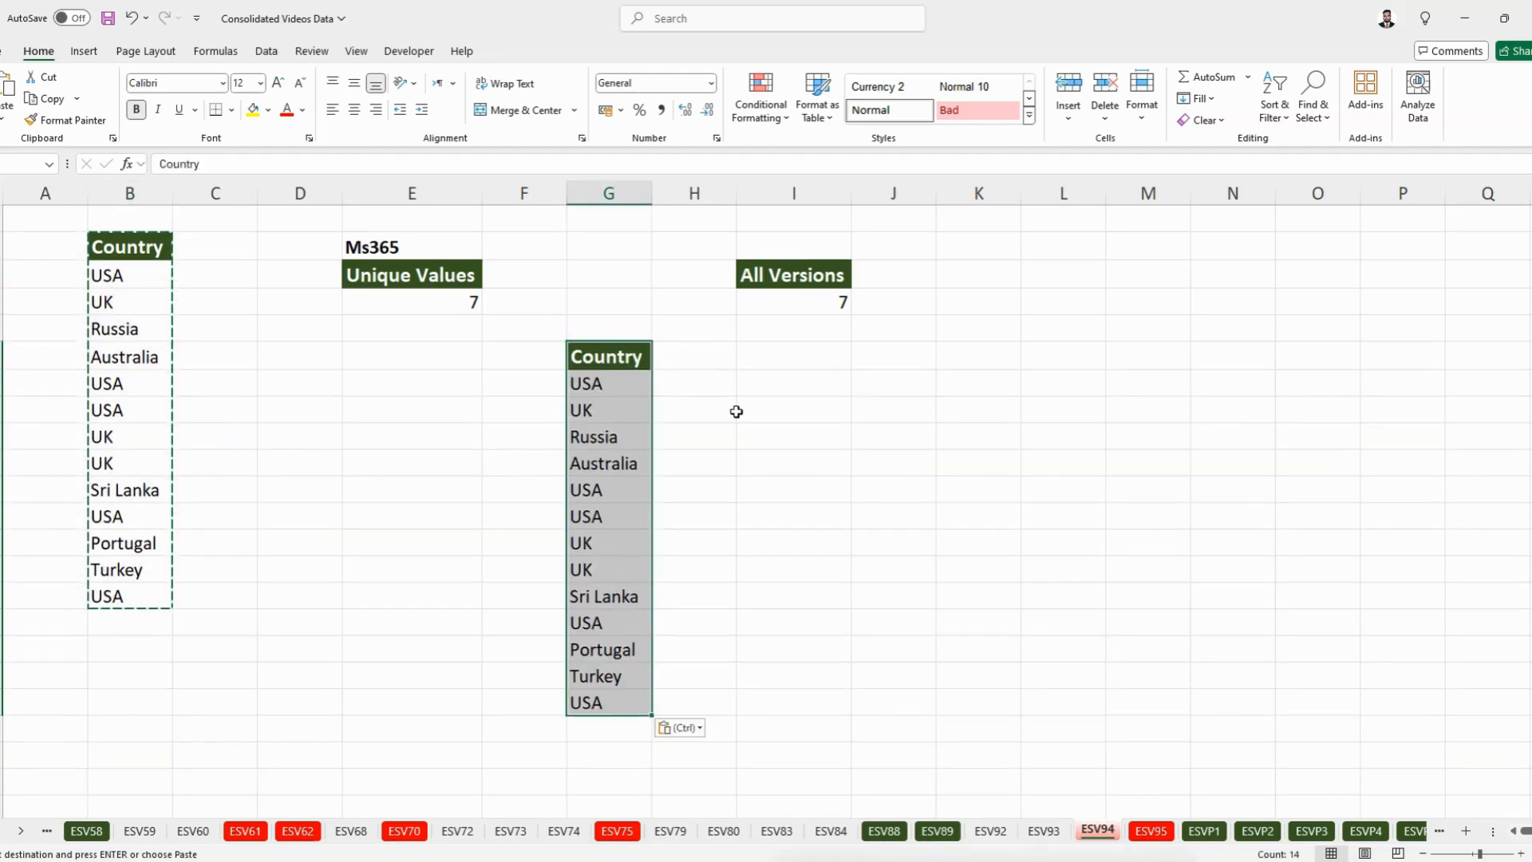
# - Remove duplicates from the copied Country list in column G, treating the first row as a header
pyautogui.click(735, 410)
pyautogui.moveTo(609, 357); pyautogui.dragTo(630, 699)
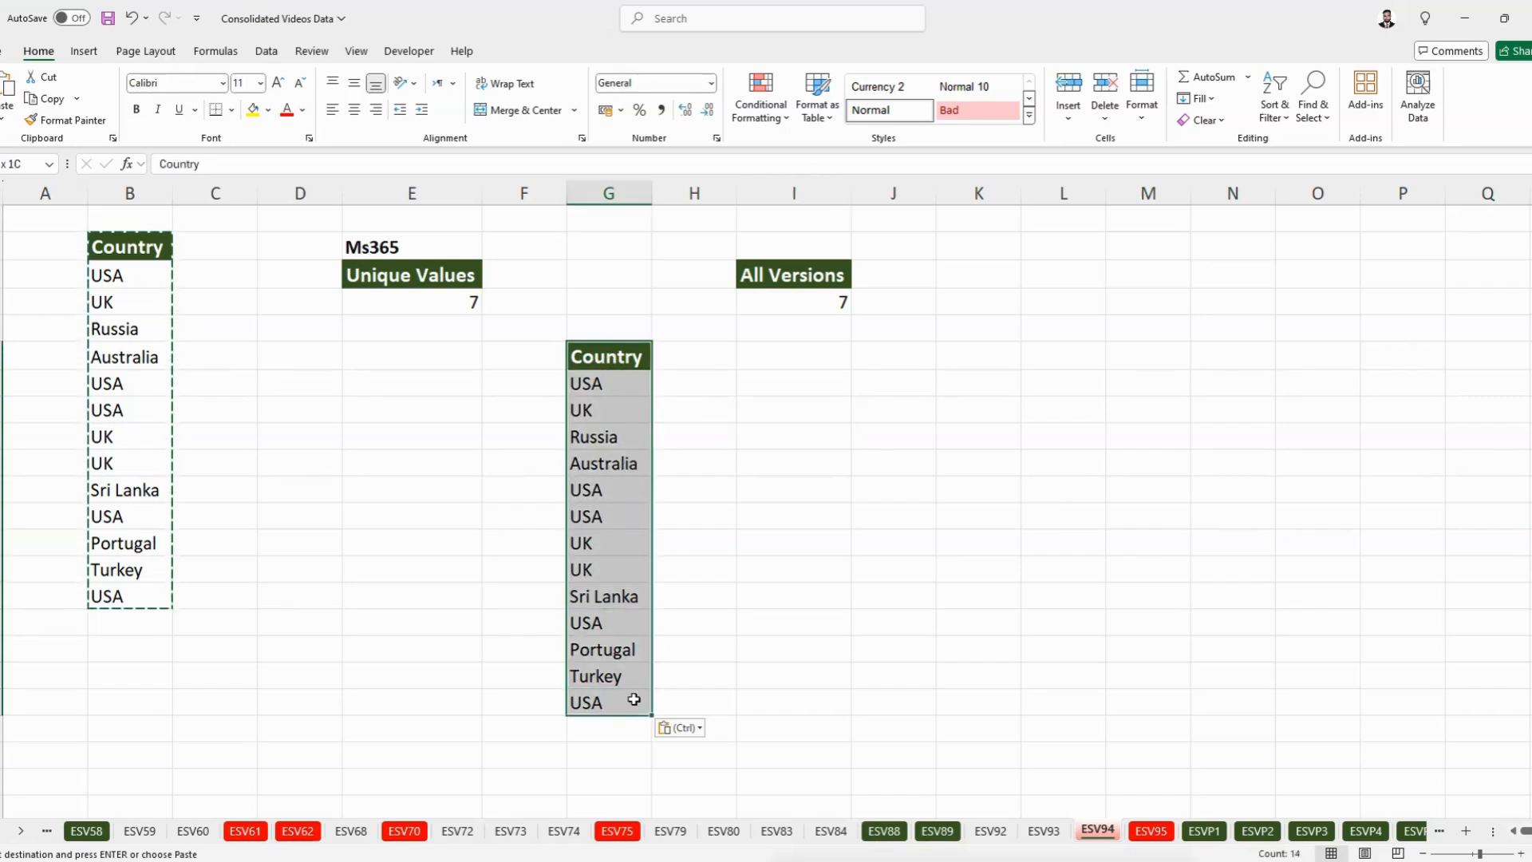
pyautogui.click(267, 51)
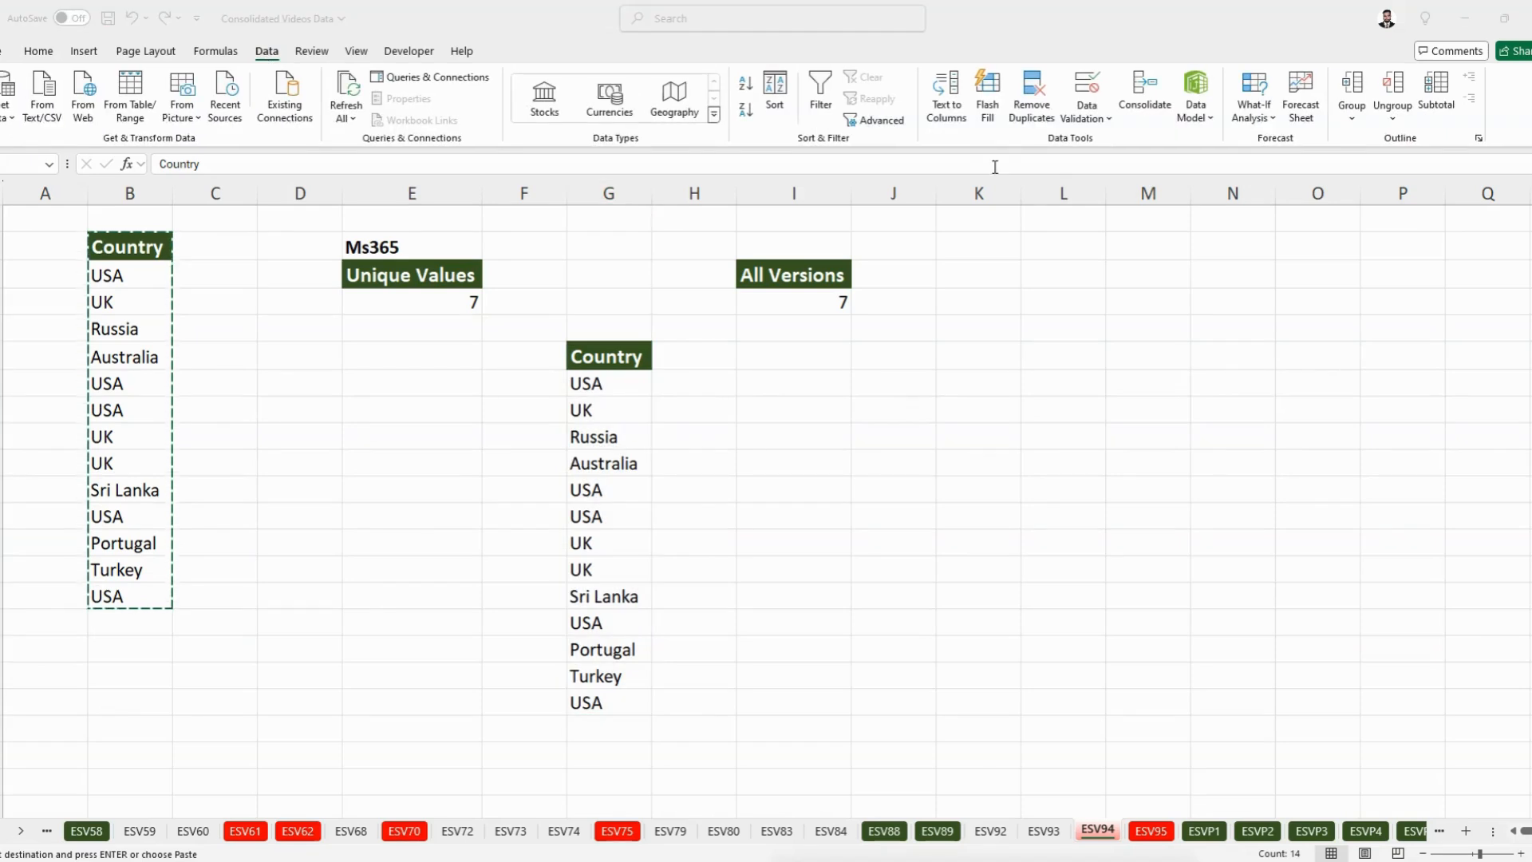
pyautogui.click(1032, 95)
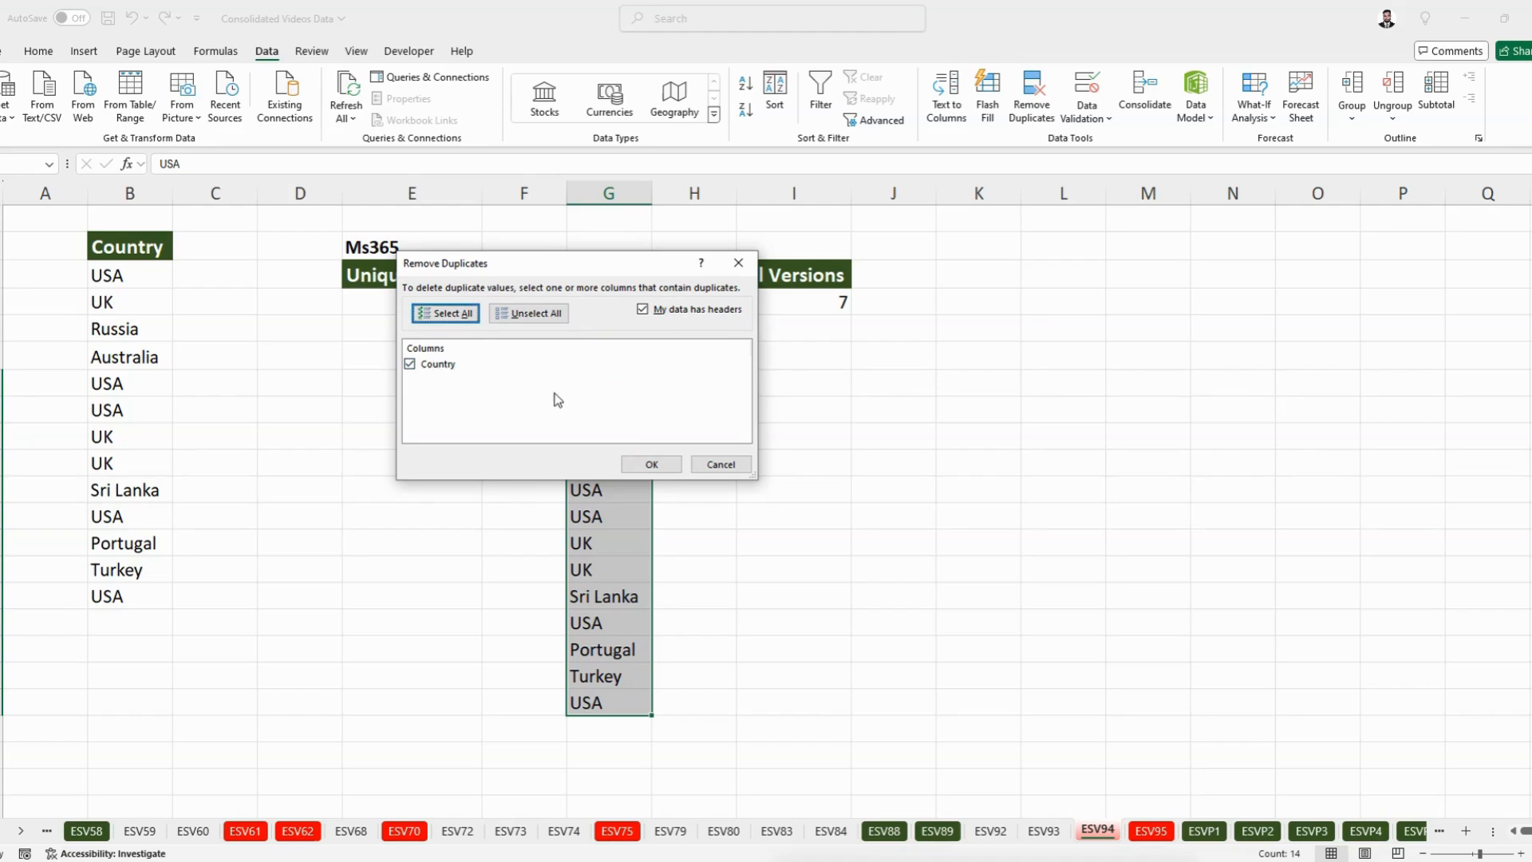
pyautogui.click(652, 464)
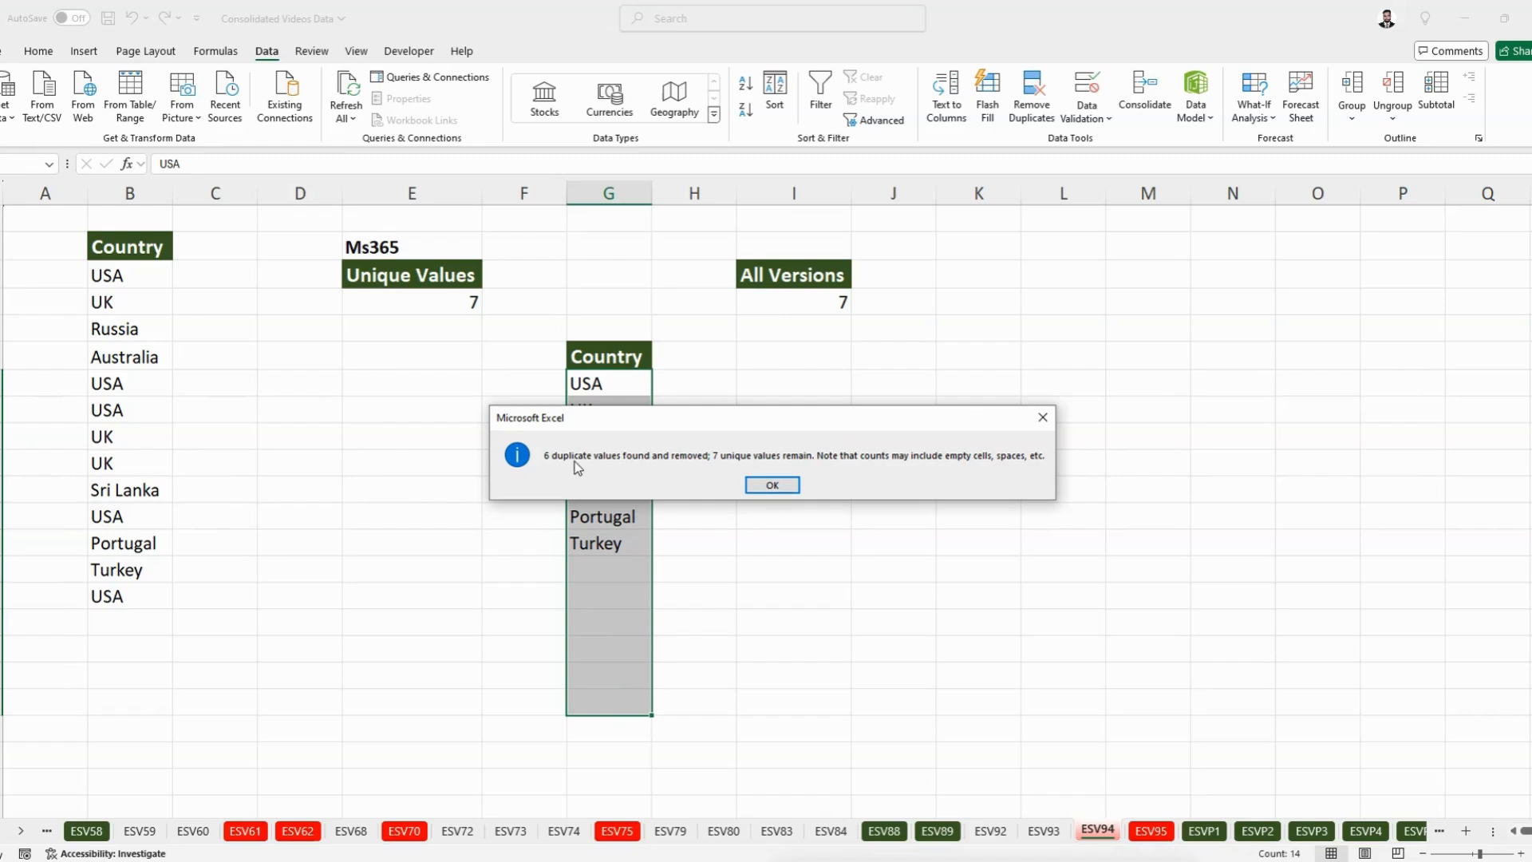
pyautogui.click(772, 485)
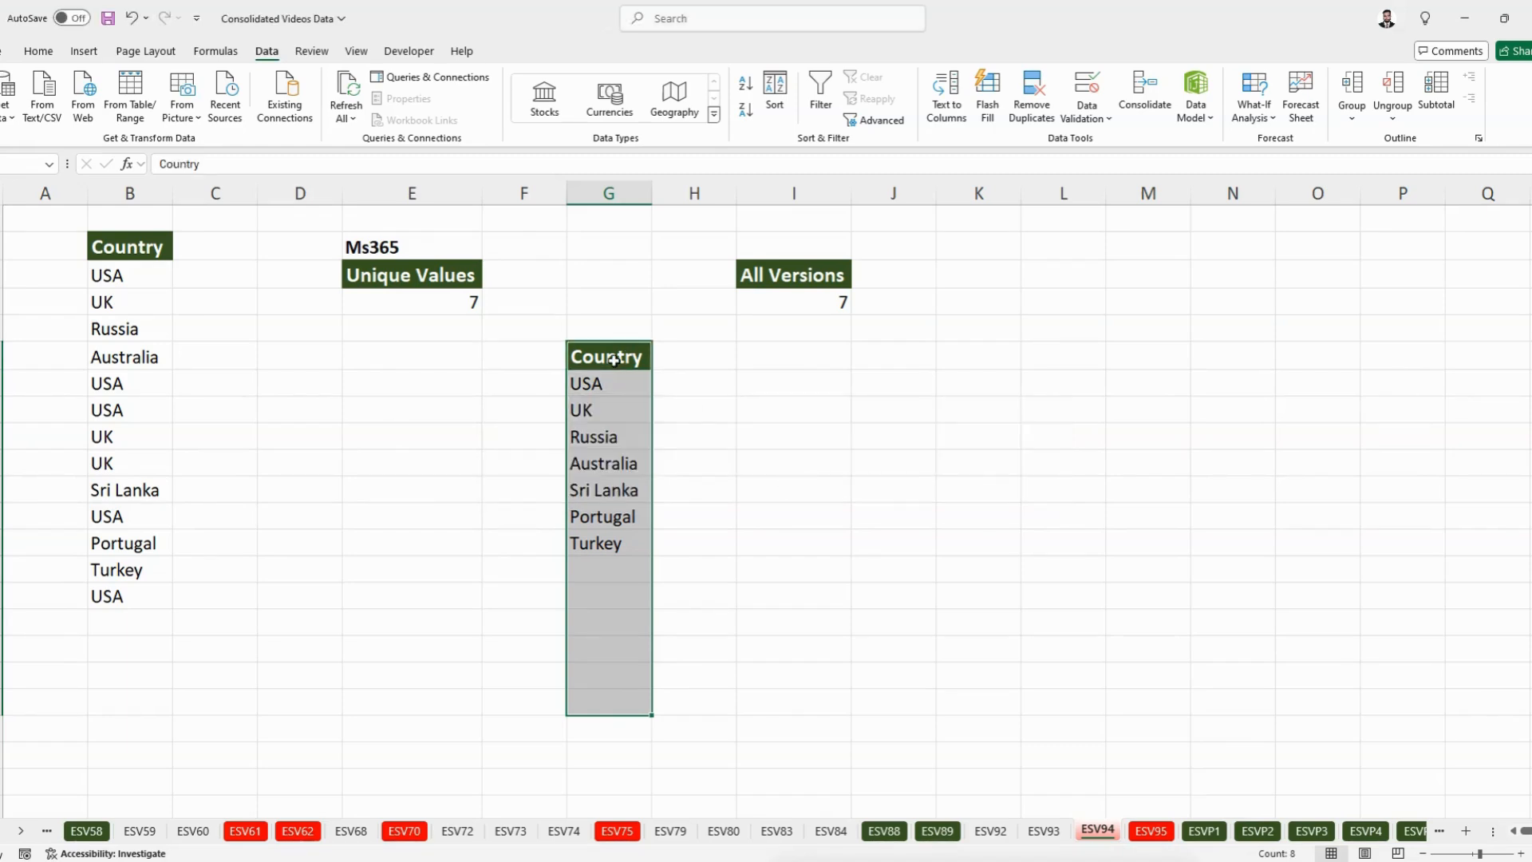
# - Select the remaining countries below the header in column G to check their count
pyautogui.click(618, 360)
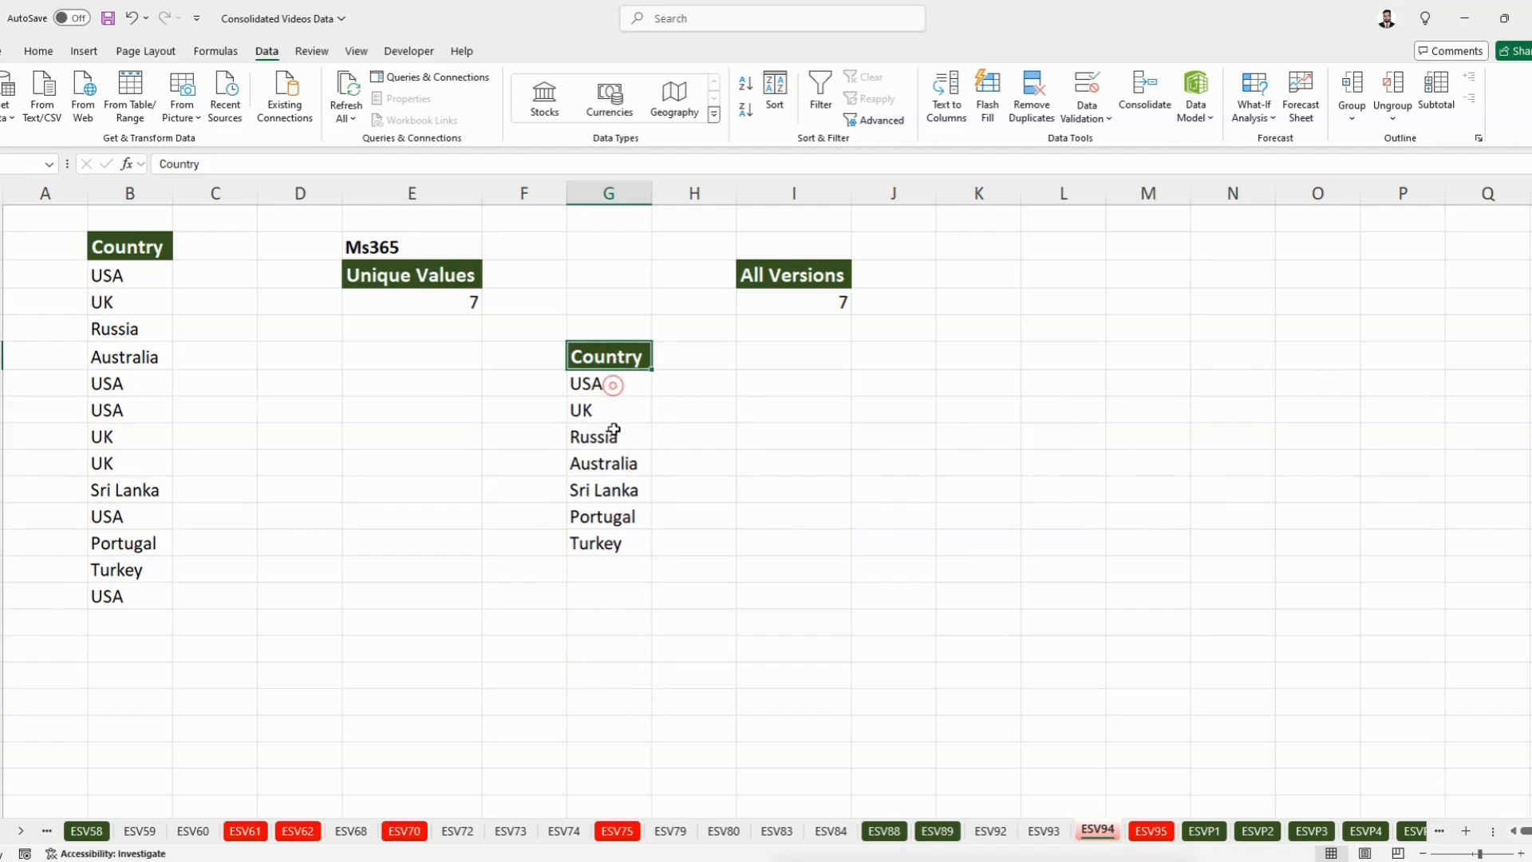
pyautogui.moveTo(616, 385); pyautogui.dragTo(617, 544)
pyautogui.click(613, 386)
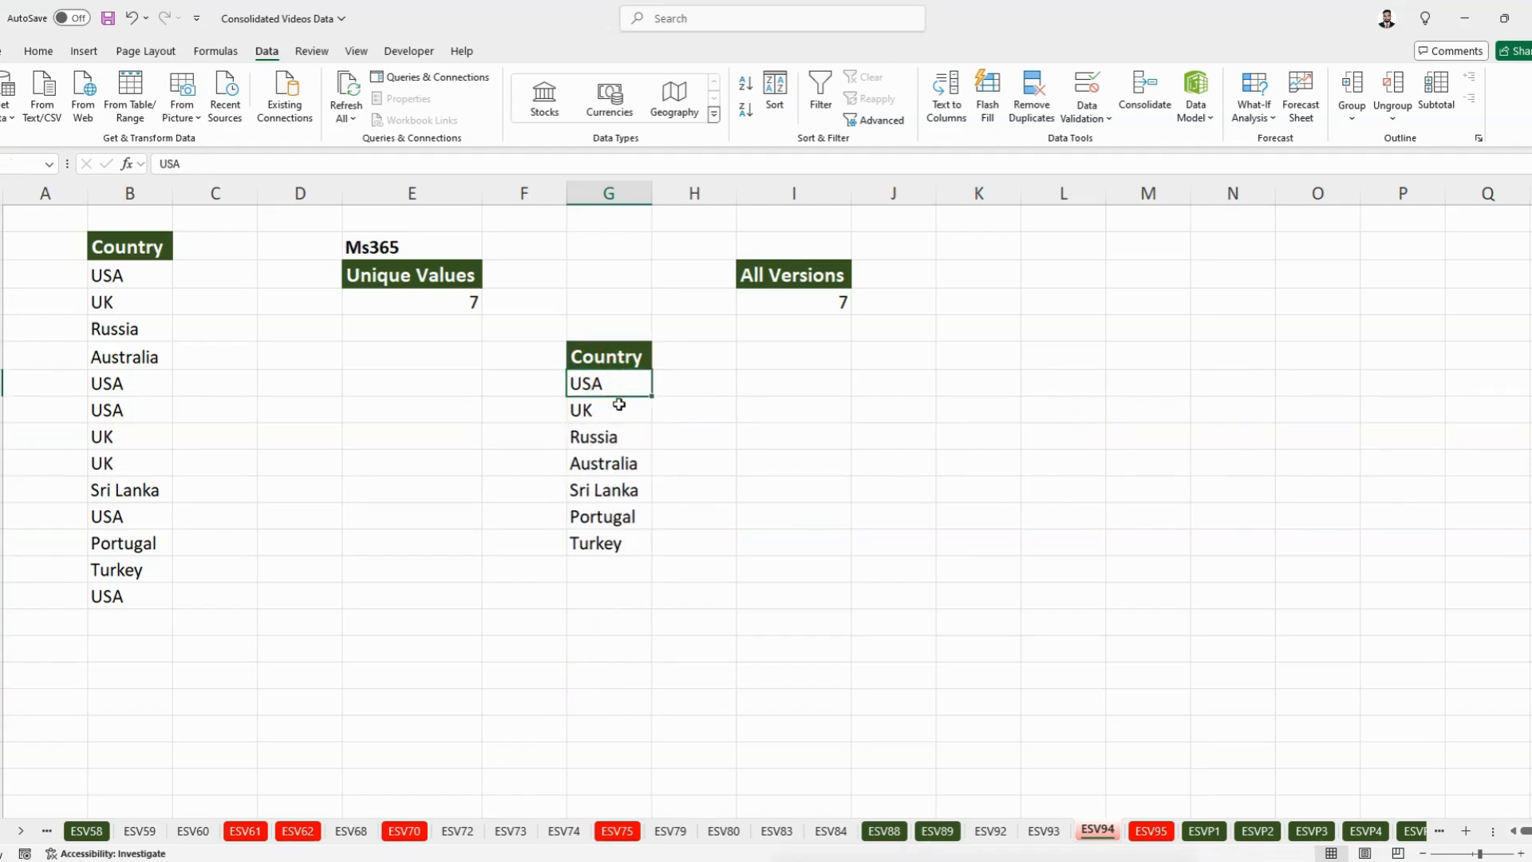
pyautogui.hotkey('ctrl', 'shift', 'Down')
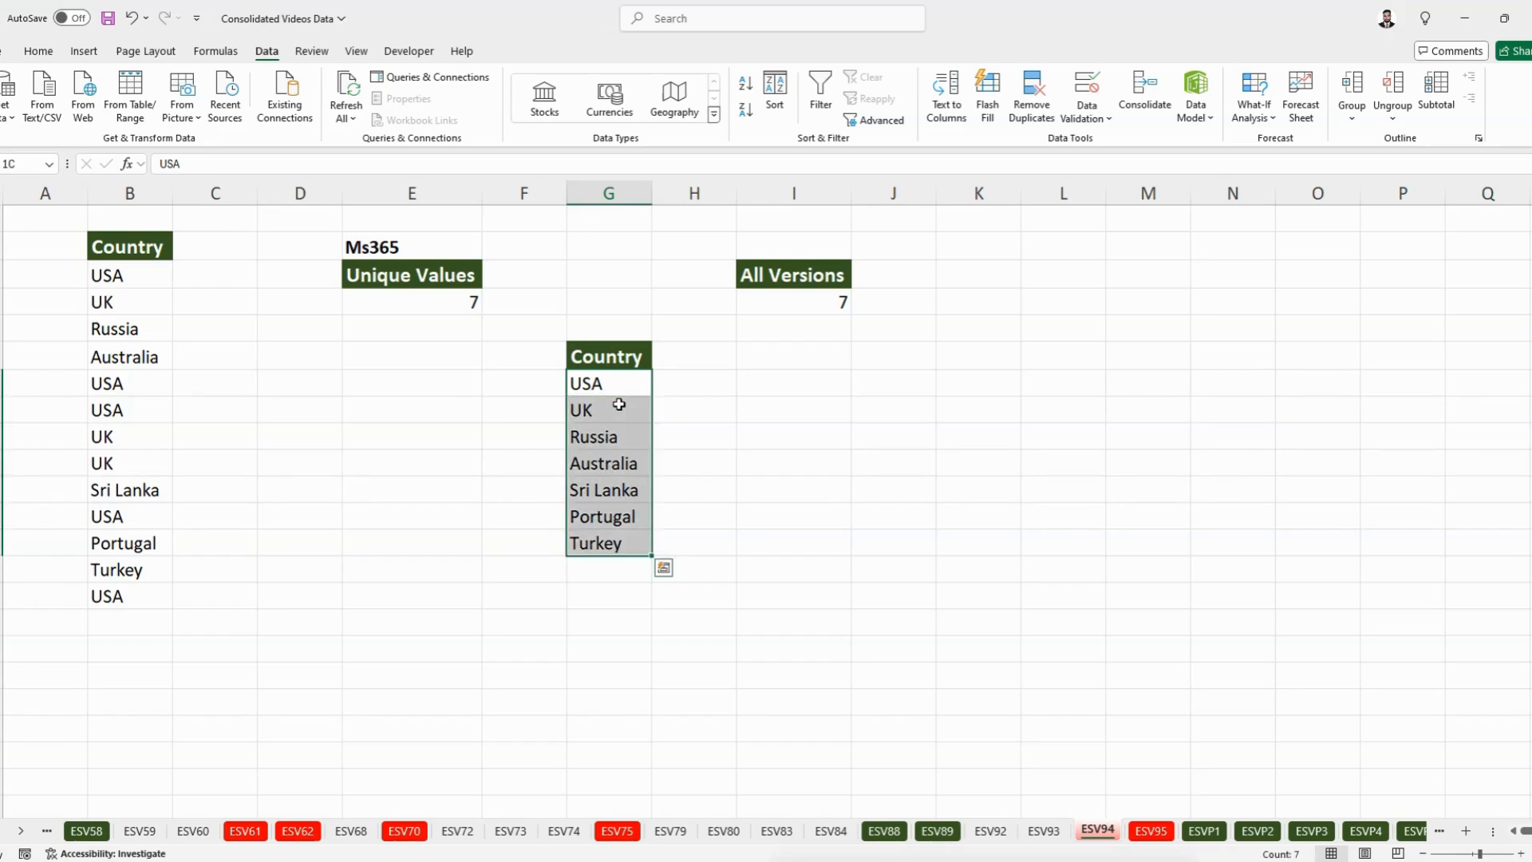